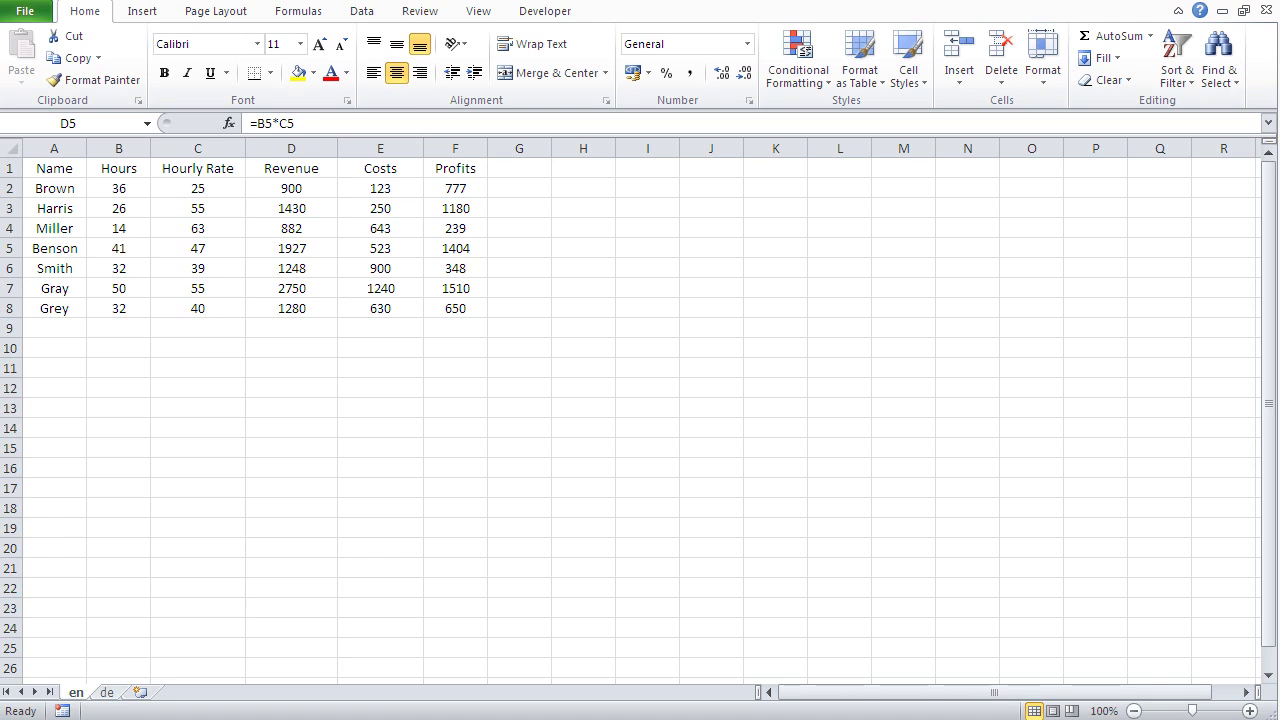
Inspect the formulas behind the first data row's Revenue (D2) and Profits (F2) cells without changing them
left_click(291, 248)
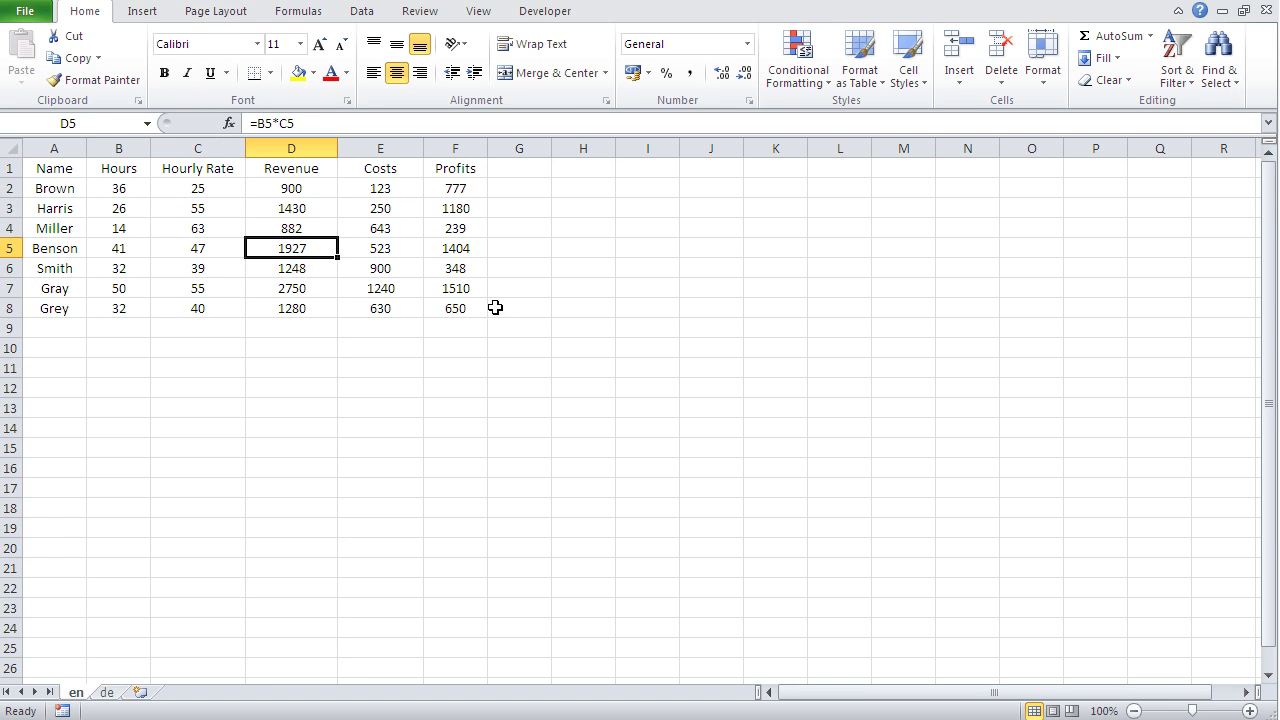
left_click(302, 188)
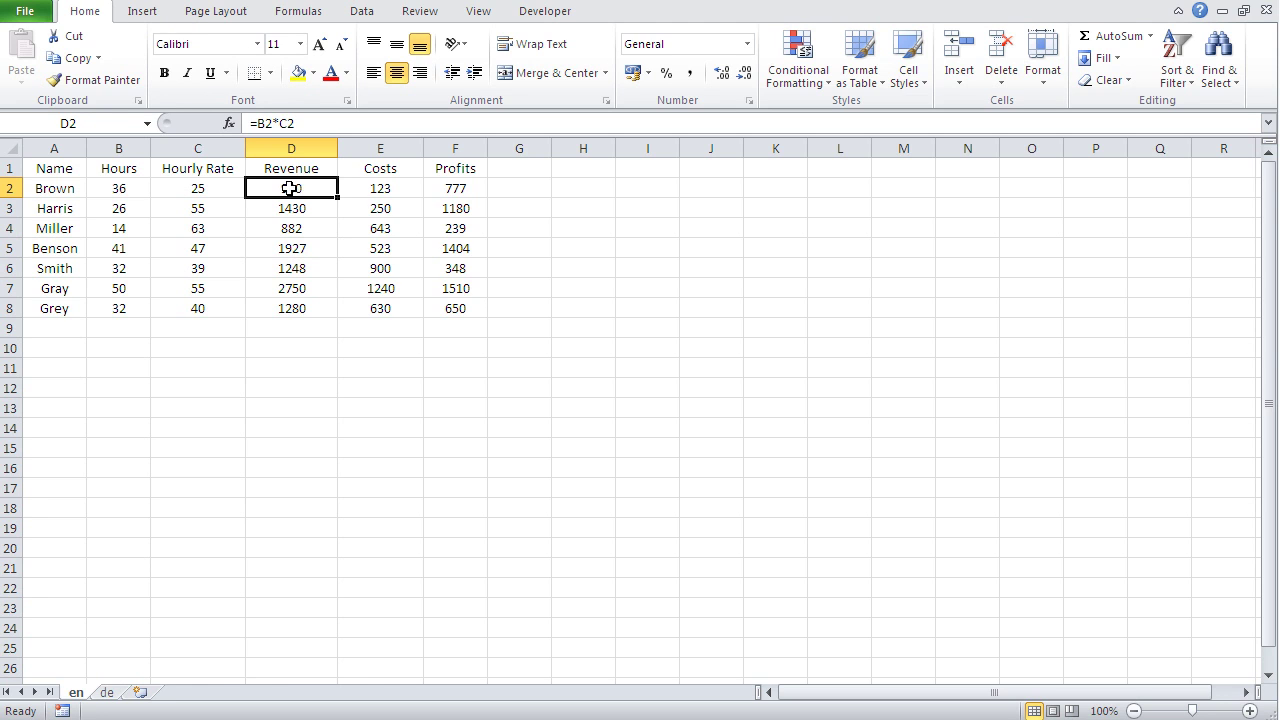
left_click(357, 123)
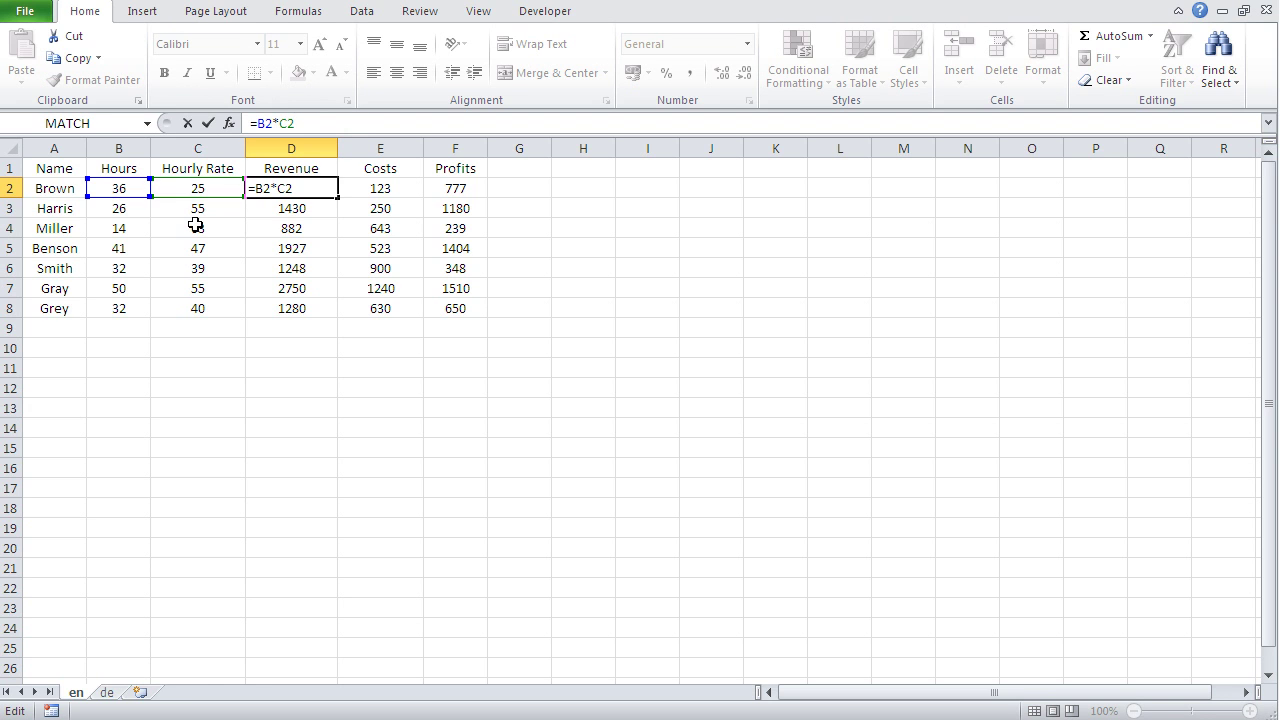
key("Return")
left_click(428, 189)
left_click(337, 123)
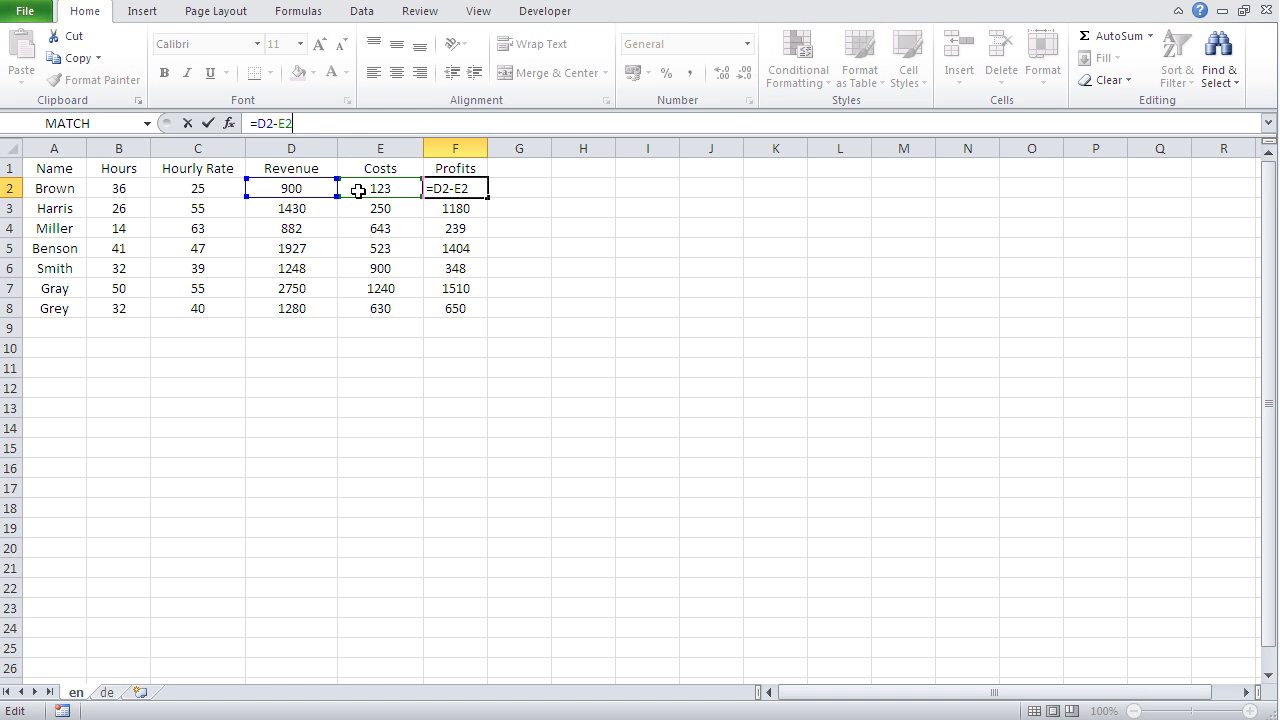
key("Return")
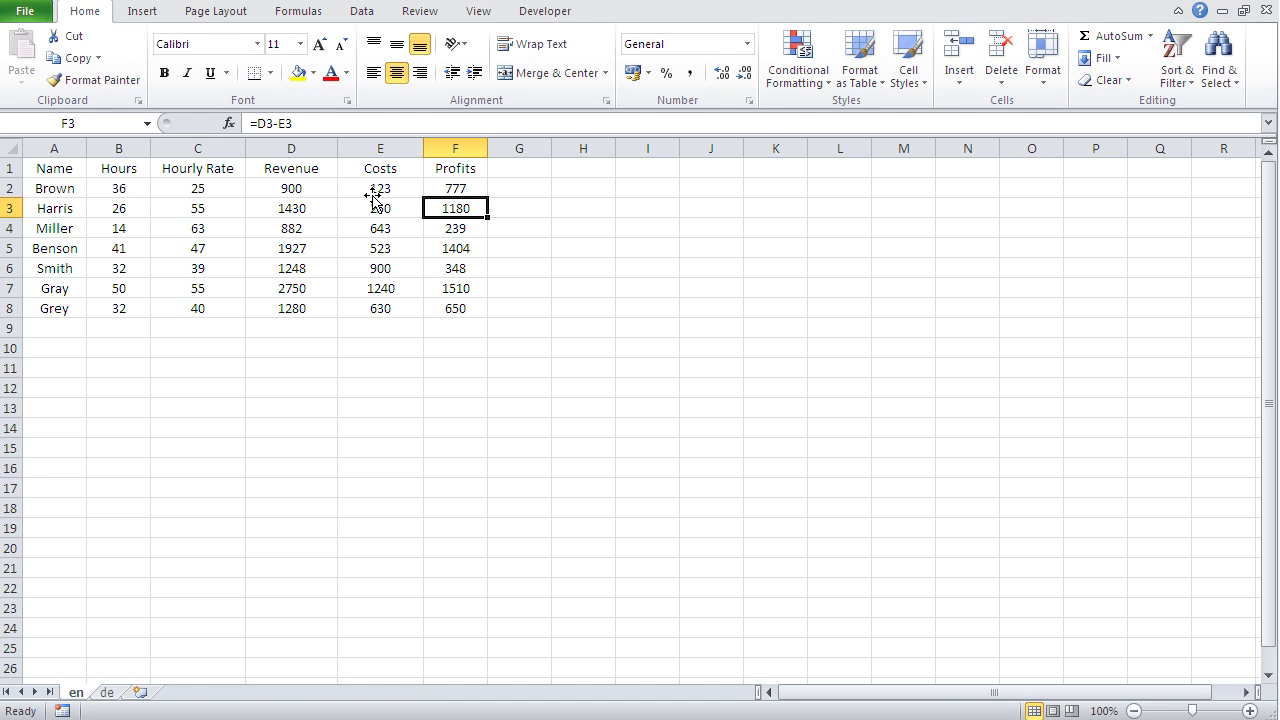
Add the label "Hourly rate" in M2 with the value 50 in N2, and widen column M to fit the label
left_click(889, 195)
type("H")
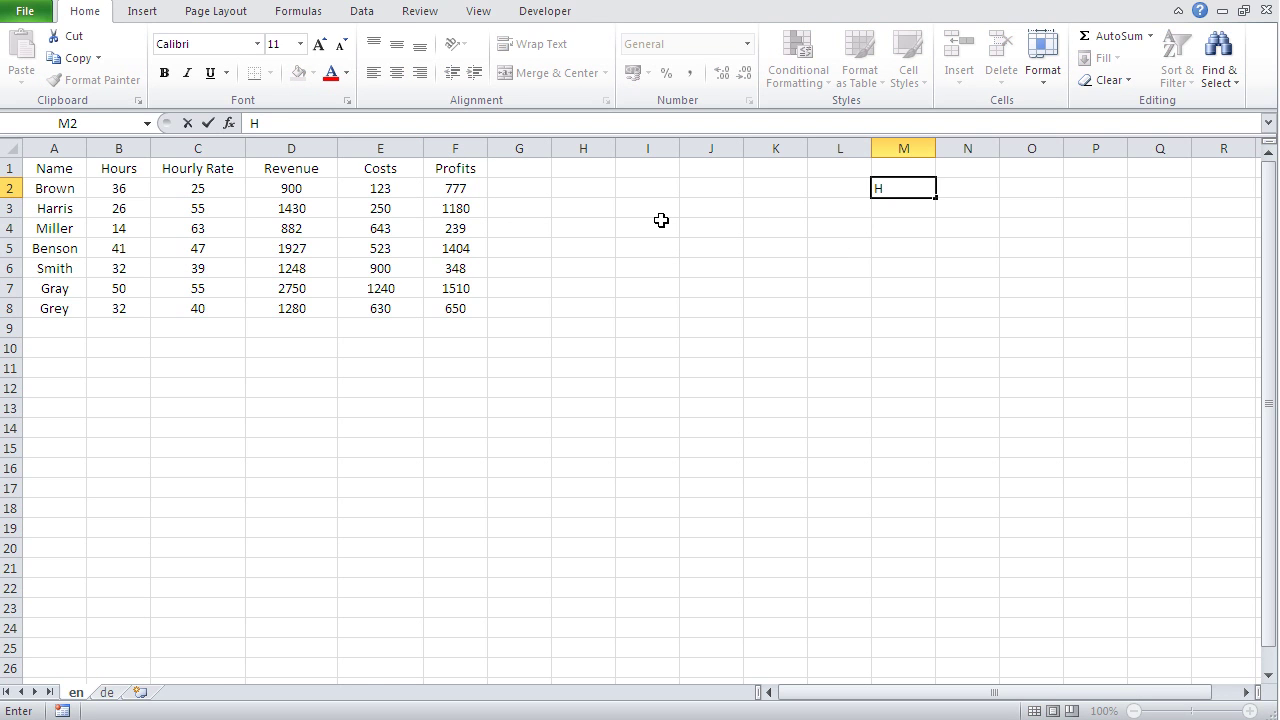
type("ourly rate")
key("Tab")
type("50")
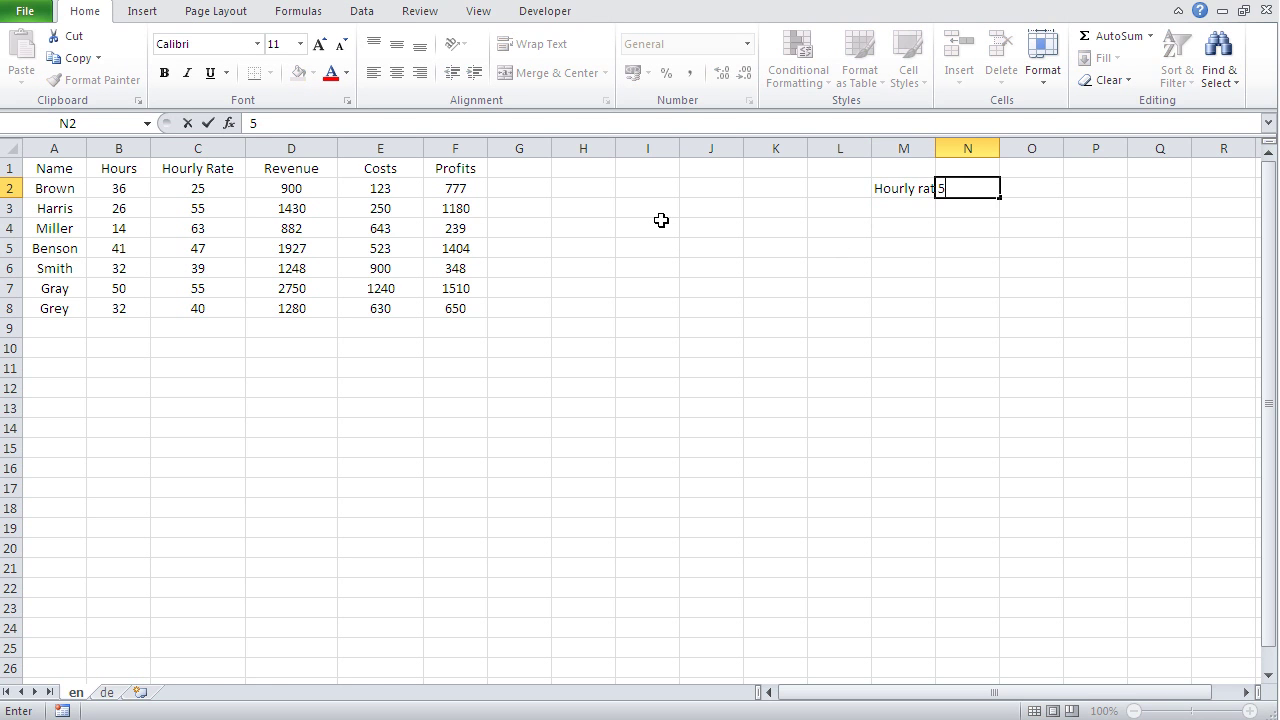
key("Return")
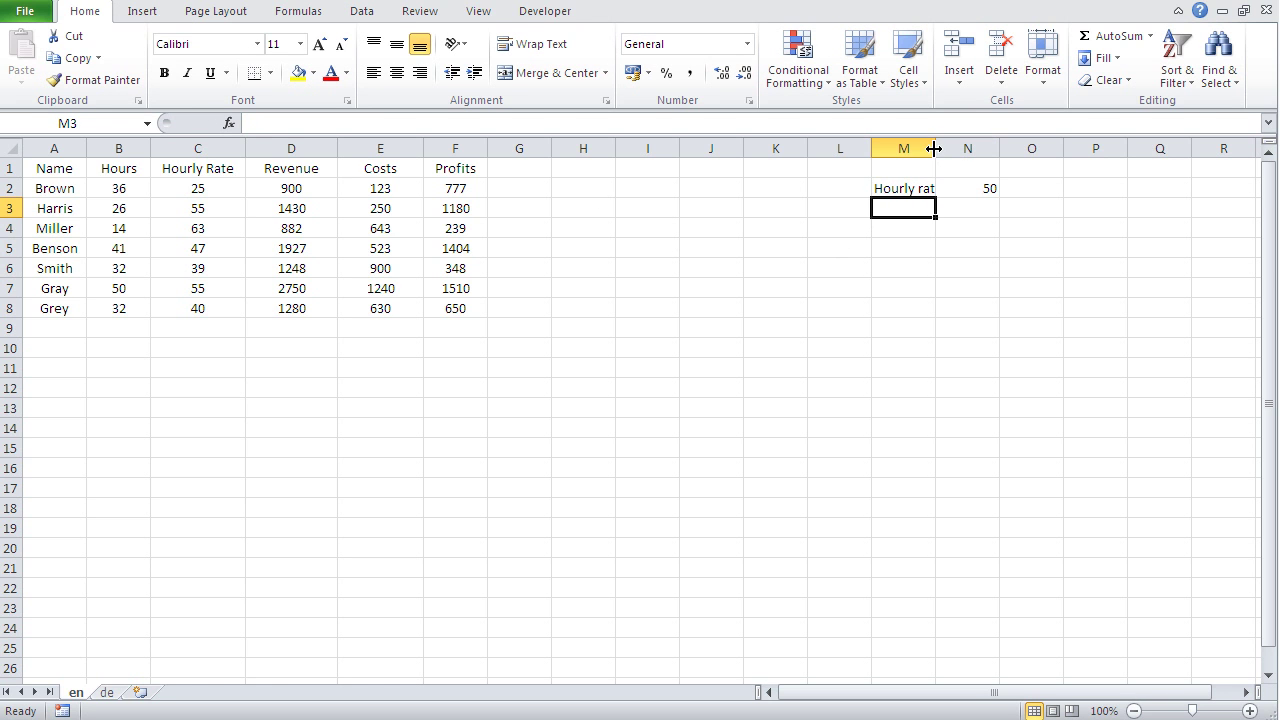
left_click_drag(935, 148, 955, 148)
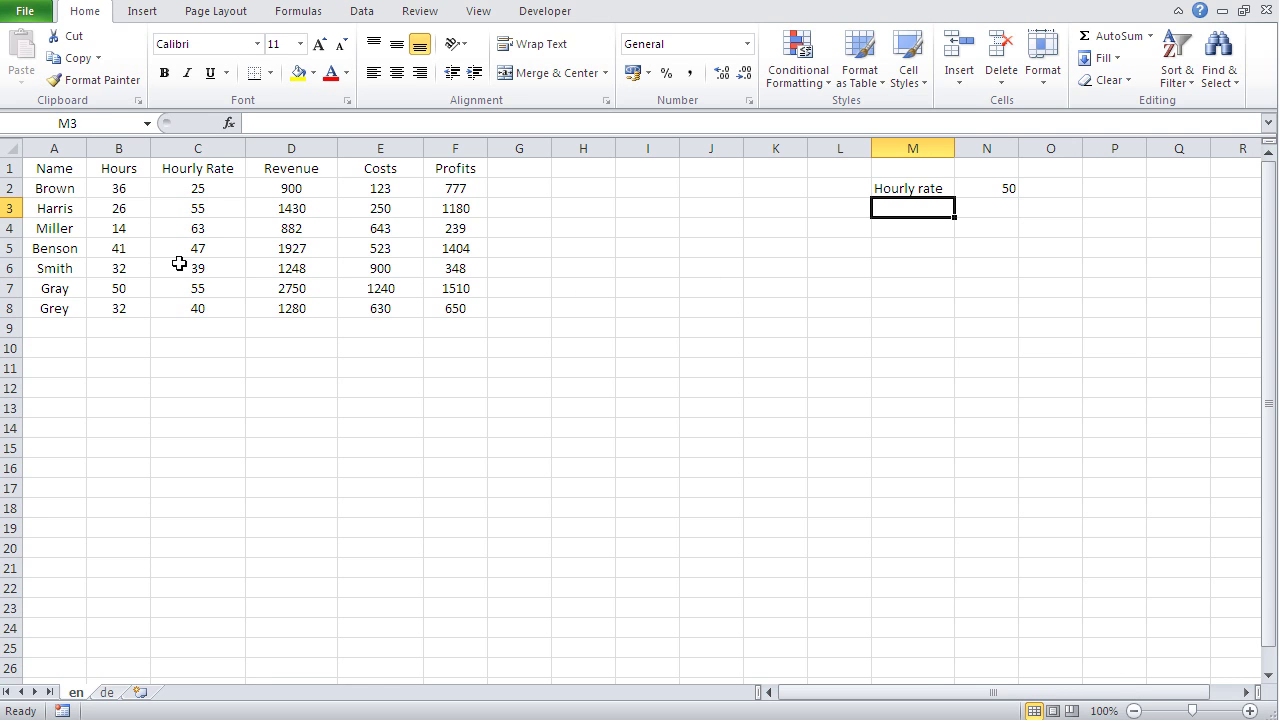
Set the Hourly Rate in C2 to 50 and fill it down through C8
left_click(199, 190)
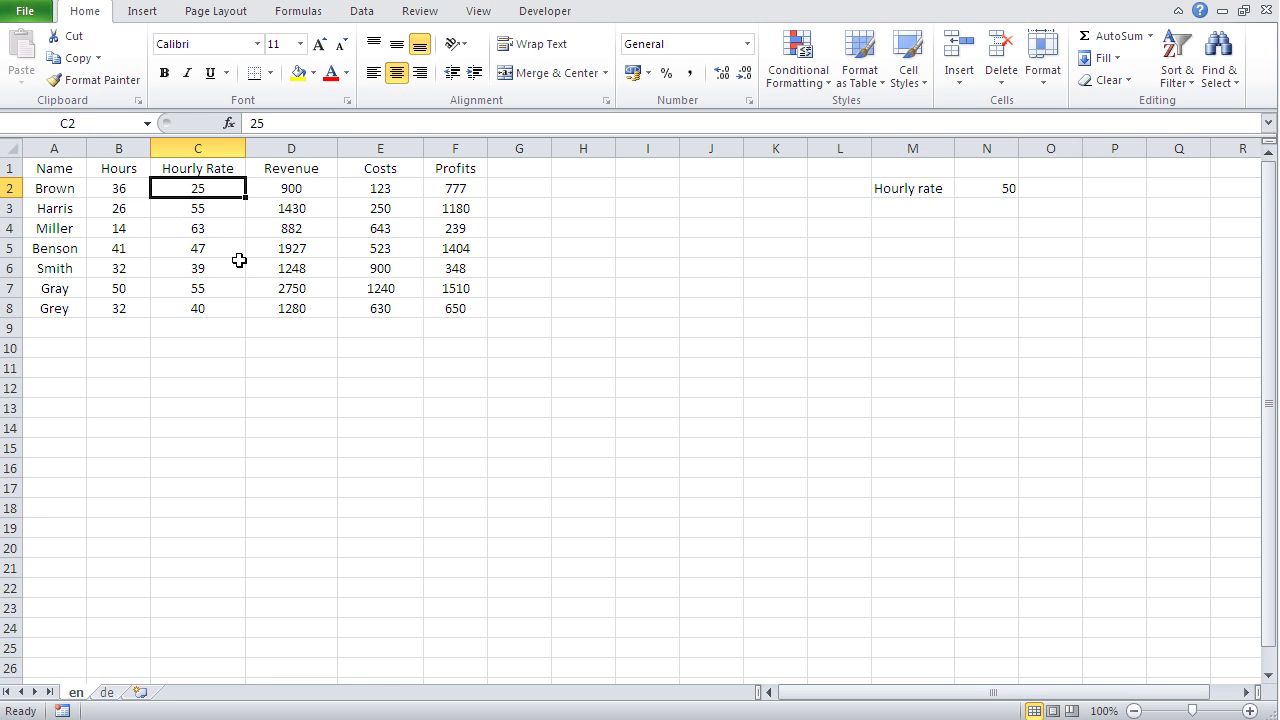
type("50")
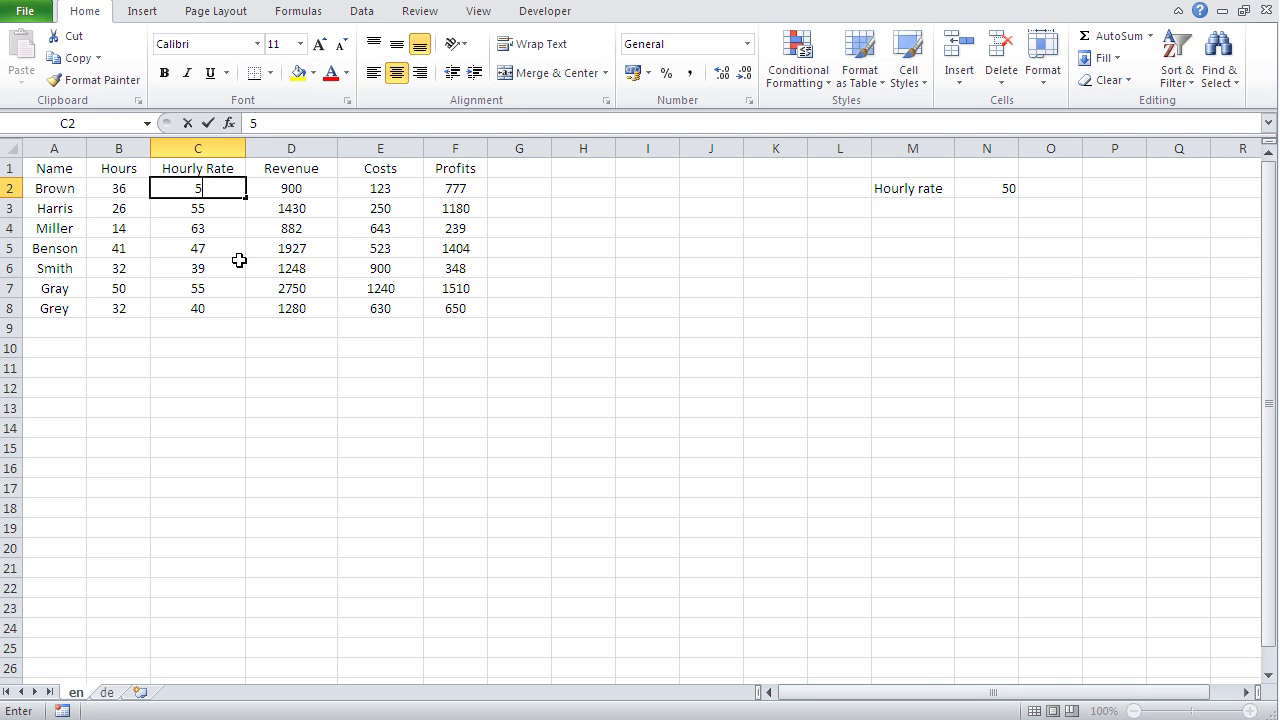
key("Return")
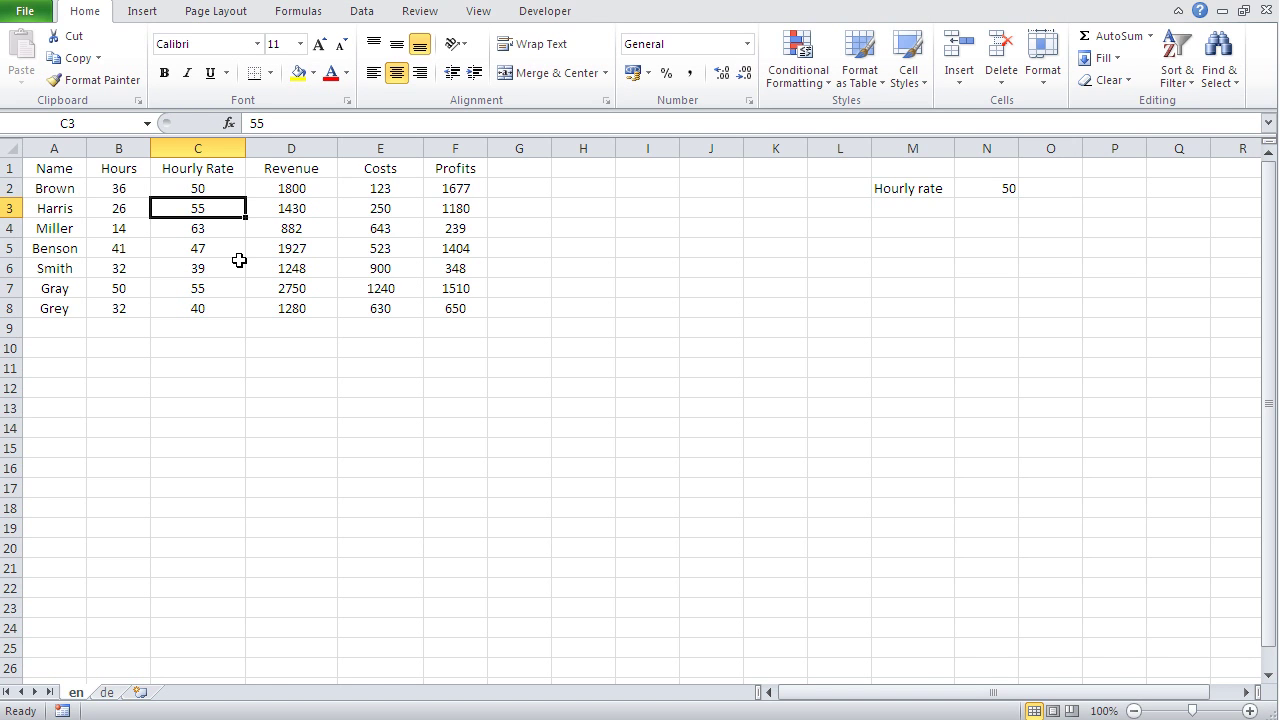
left_click(204, 187)
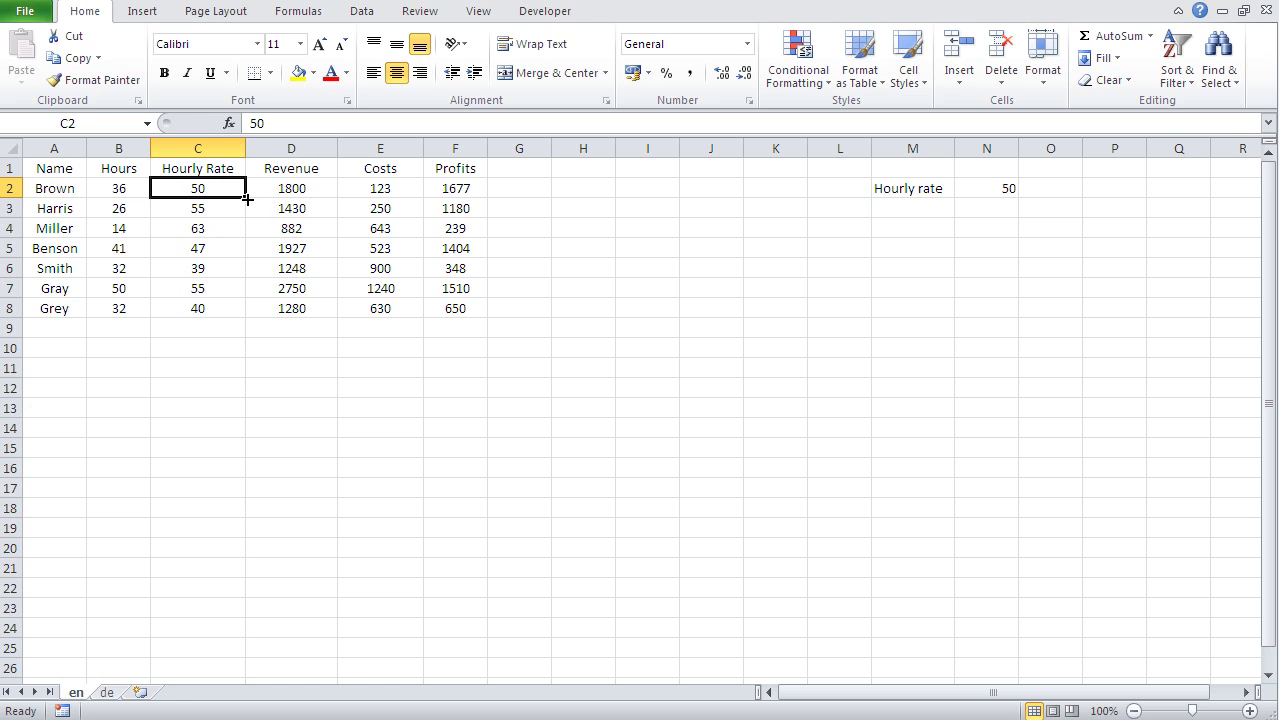
left_click_drag(246, 201, 242, 321)
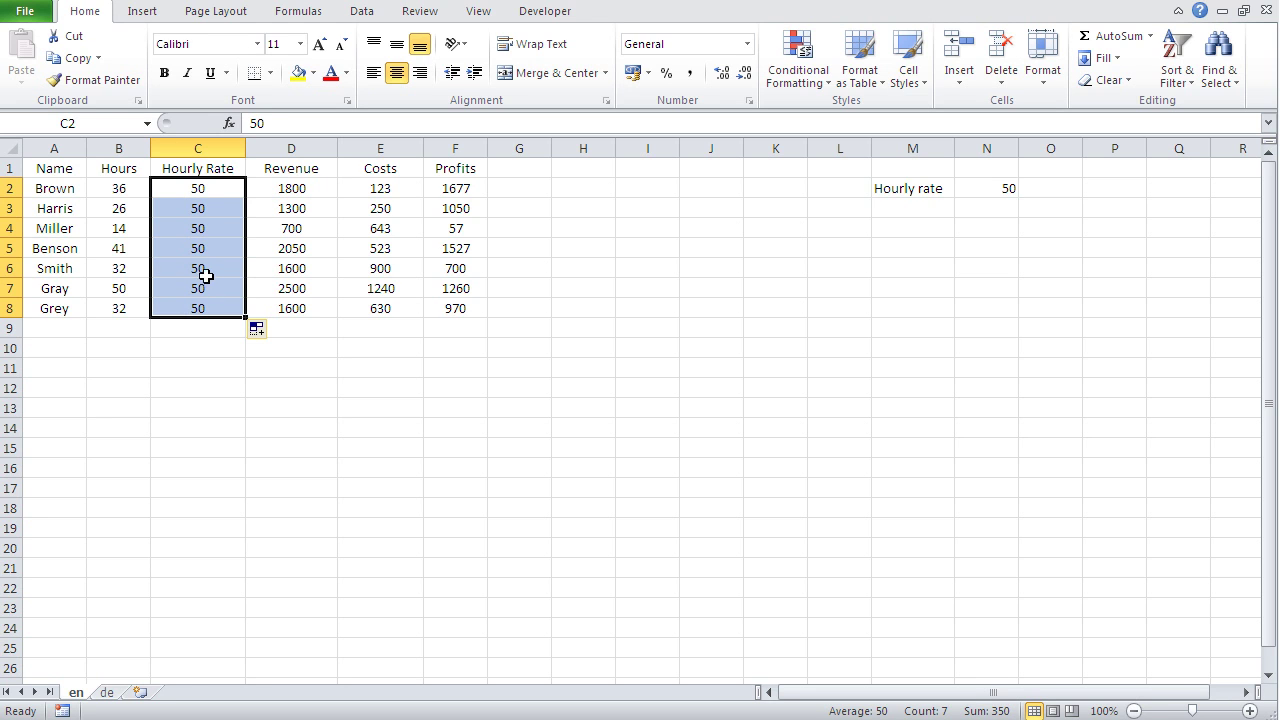
left_click(206, 188)
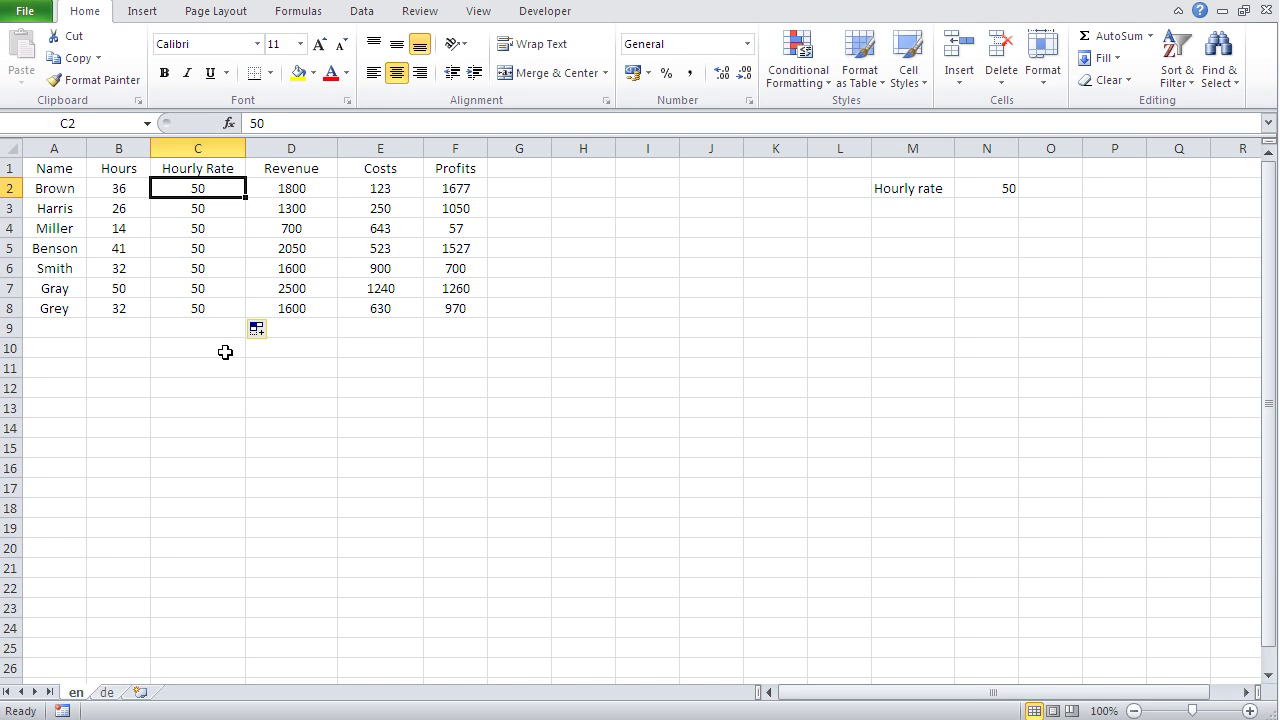
Check the Revenue formula in D2, and delete the whole Hourly Rate column C
left_click(275, 193)
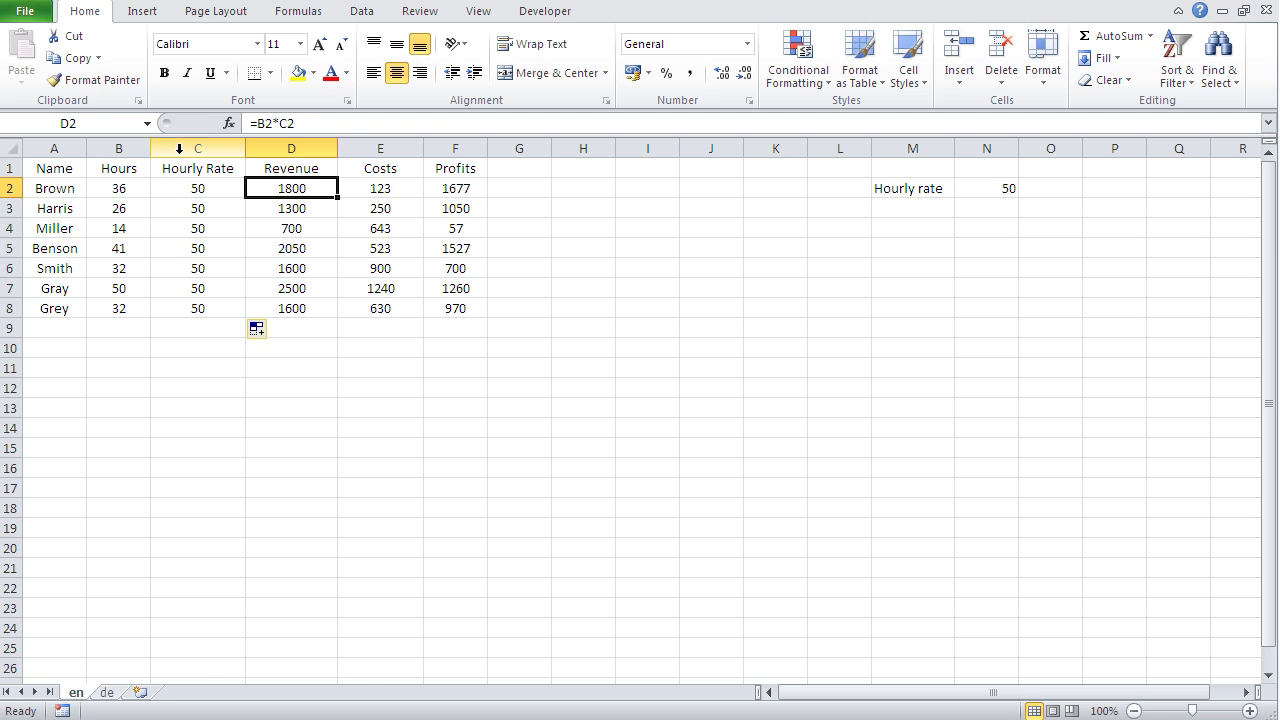
left_click(180, 148)
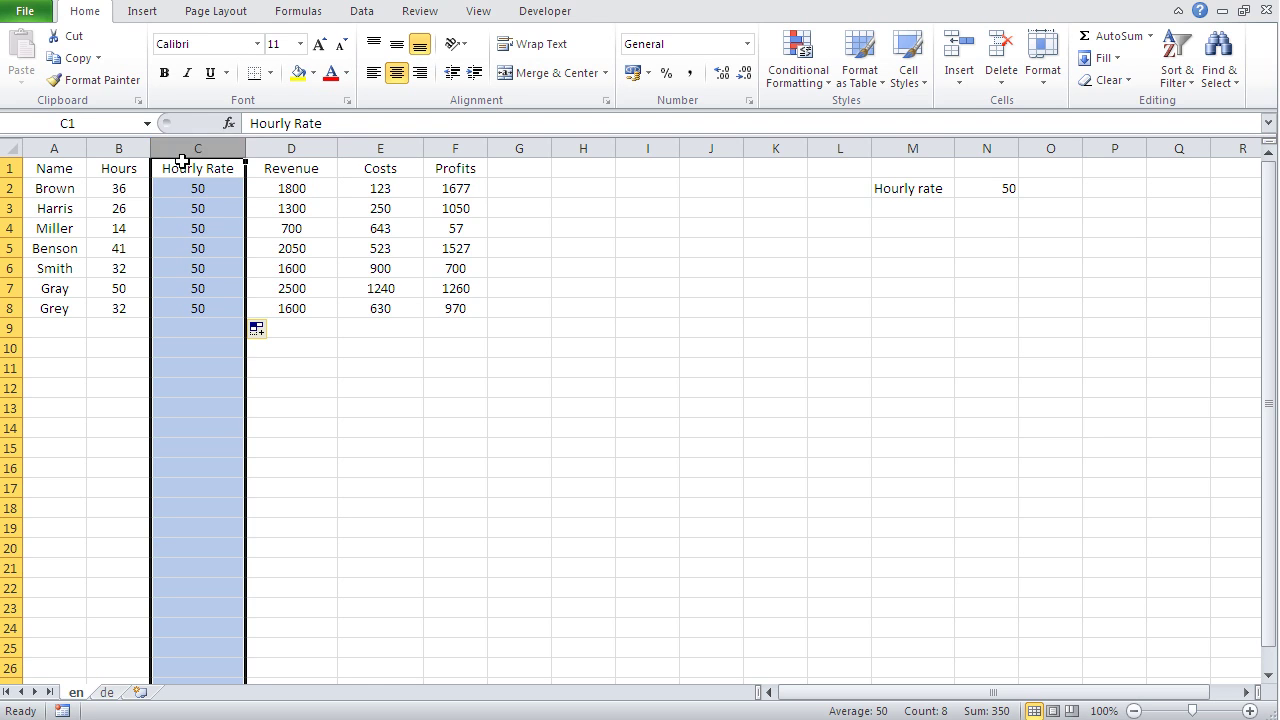
left_click(1002, 89)
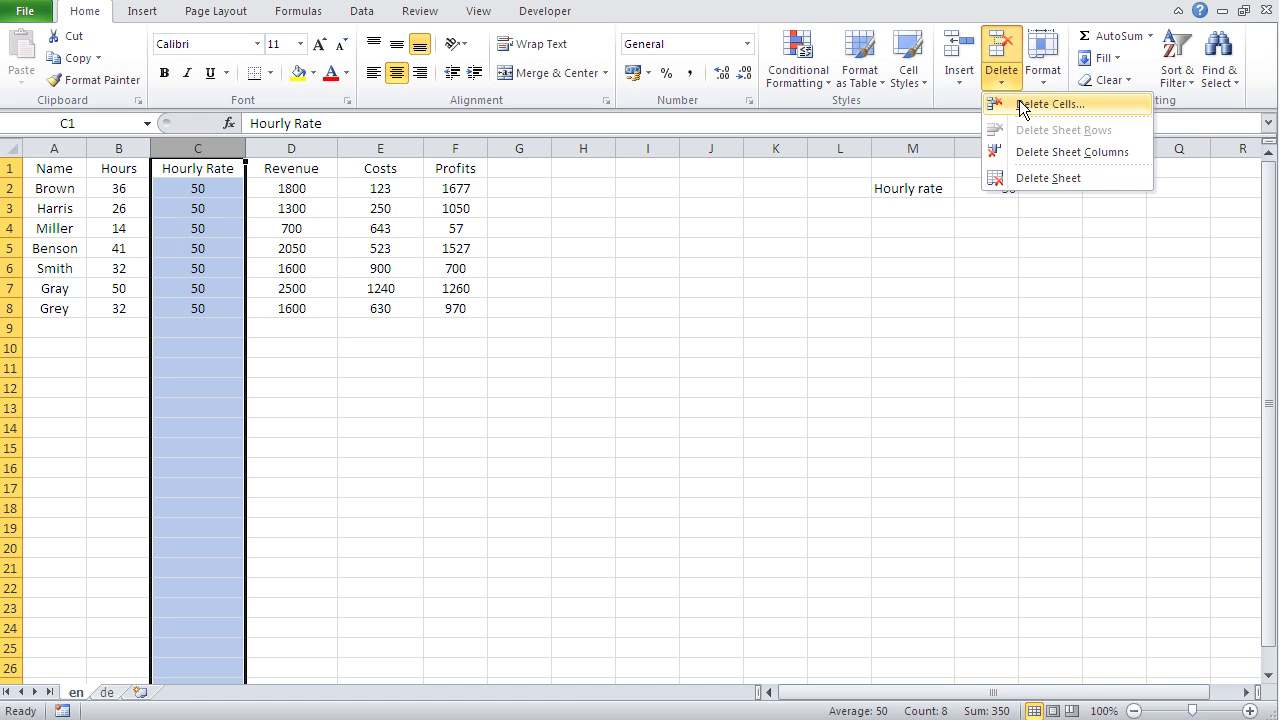
left_click(1022, 107)
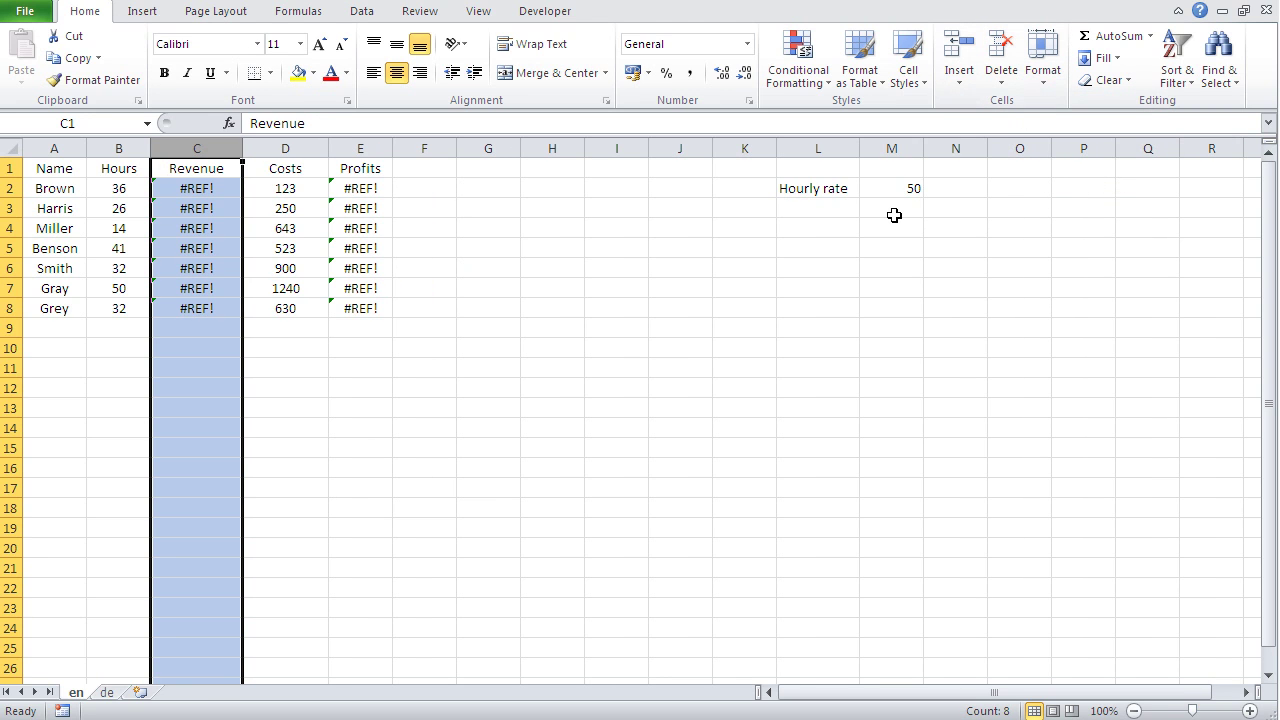
left_click(498, 372)
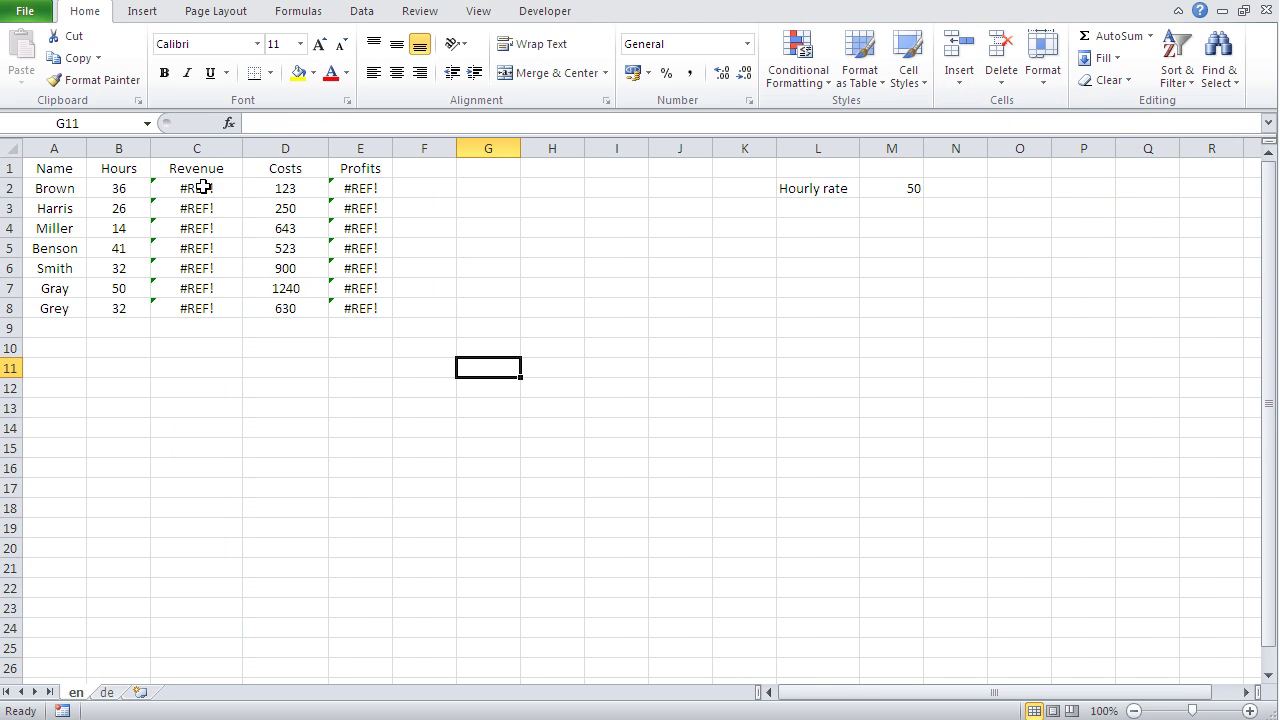
Check the broken Revenue formula in C2 and clear the contents of C2:C8
left_click(201, 189)
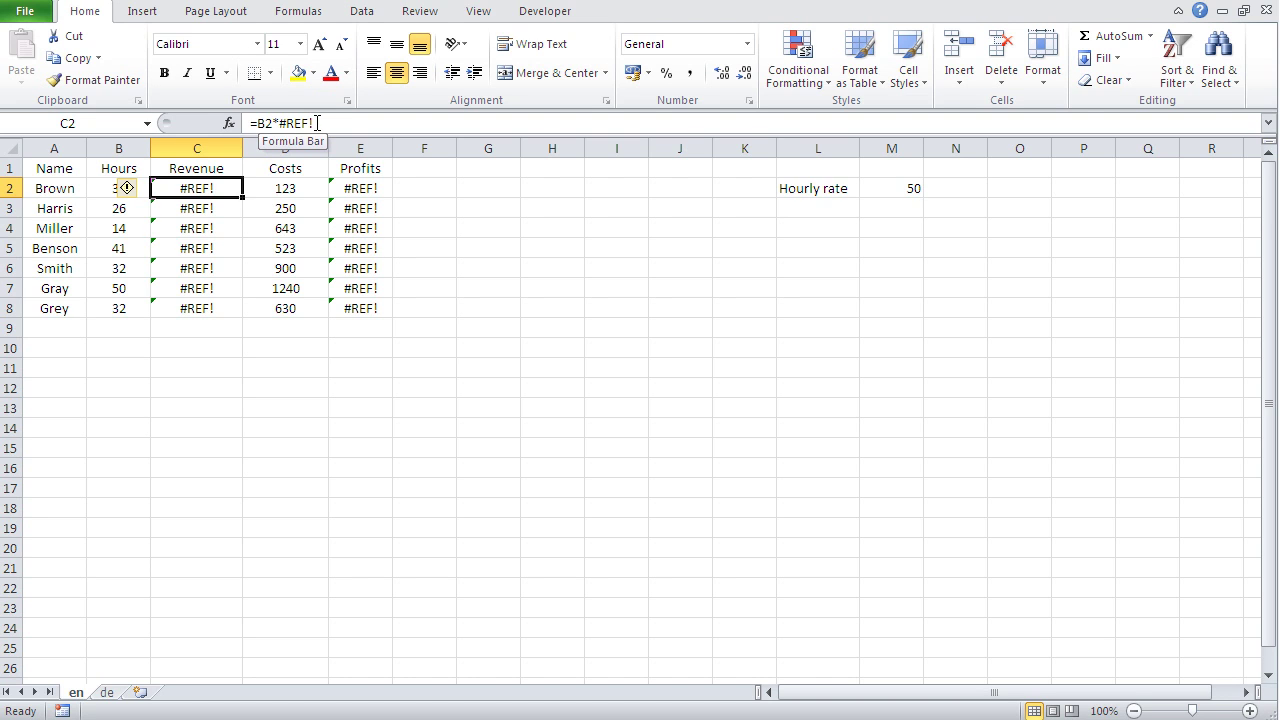
left_click_drag(190, 187, 186, 306)
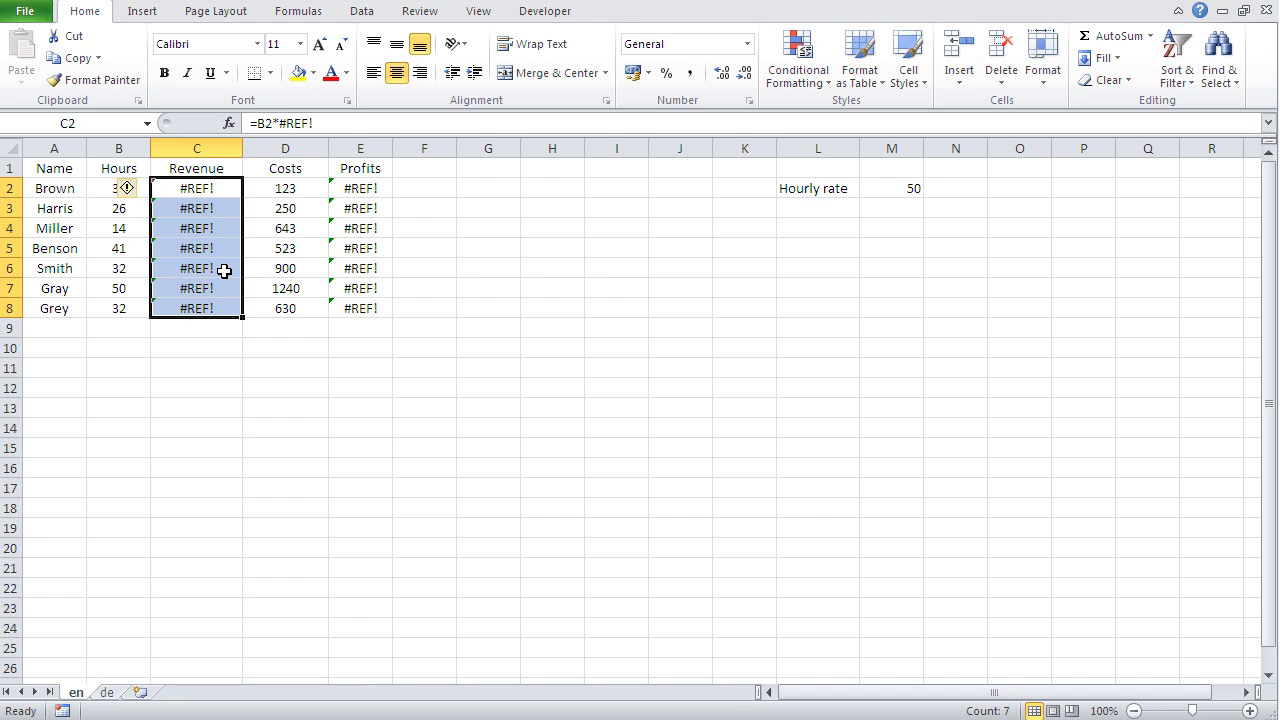
key("Delete")
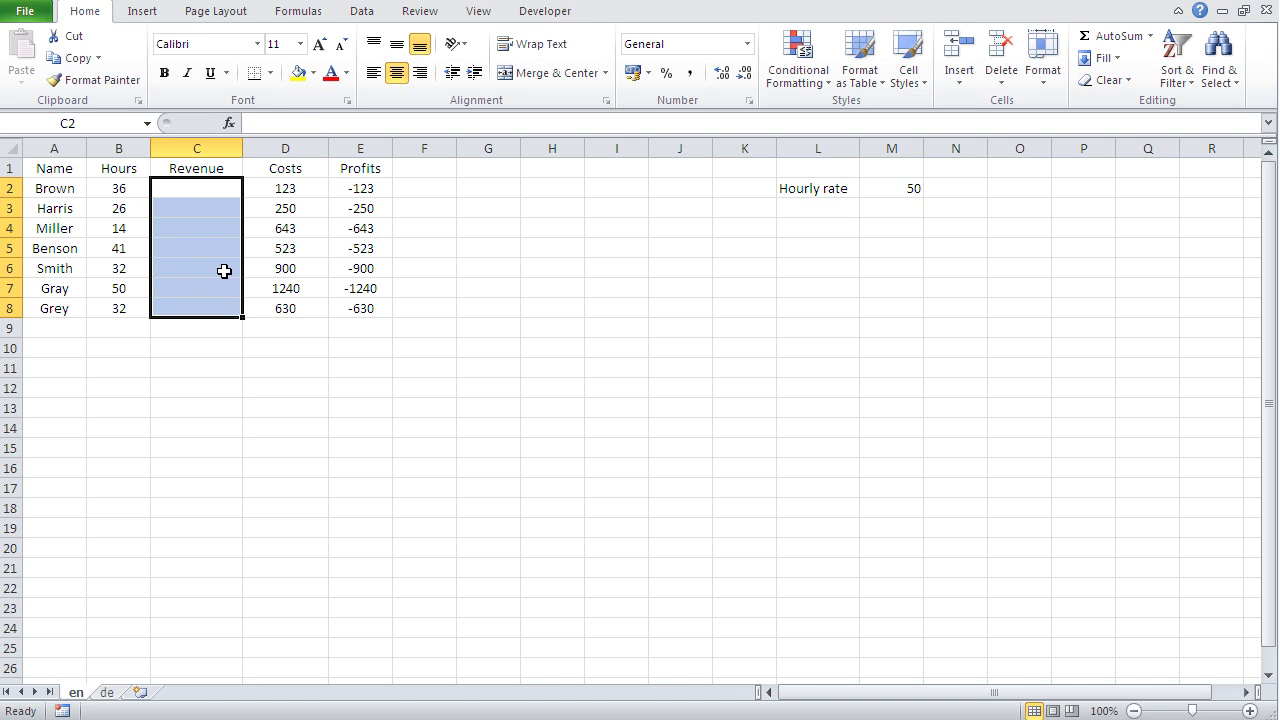
Enter the Revenue formula =B2*50 in C2 and fill it down through C8
left_click(212, 192)
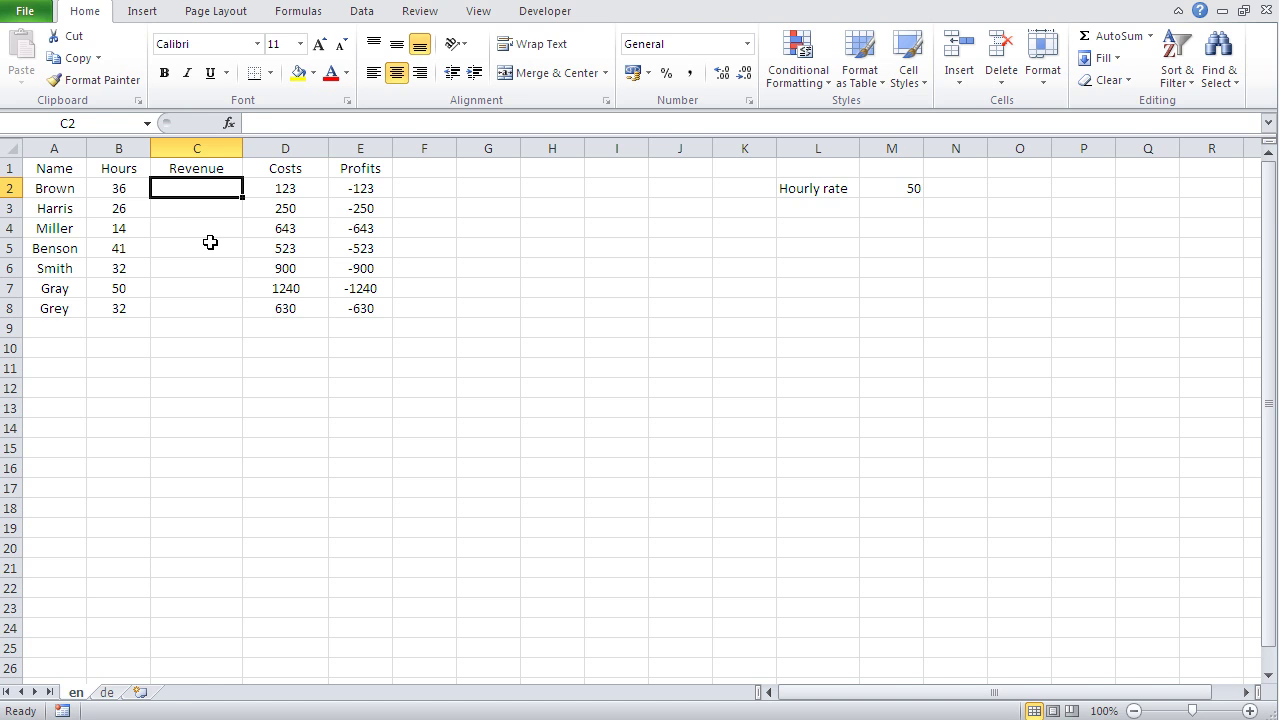
type("=")
left_click(118, 190)
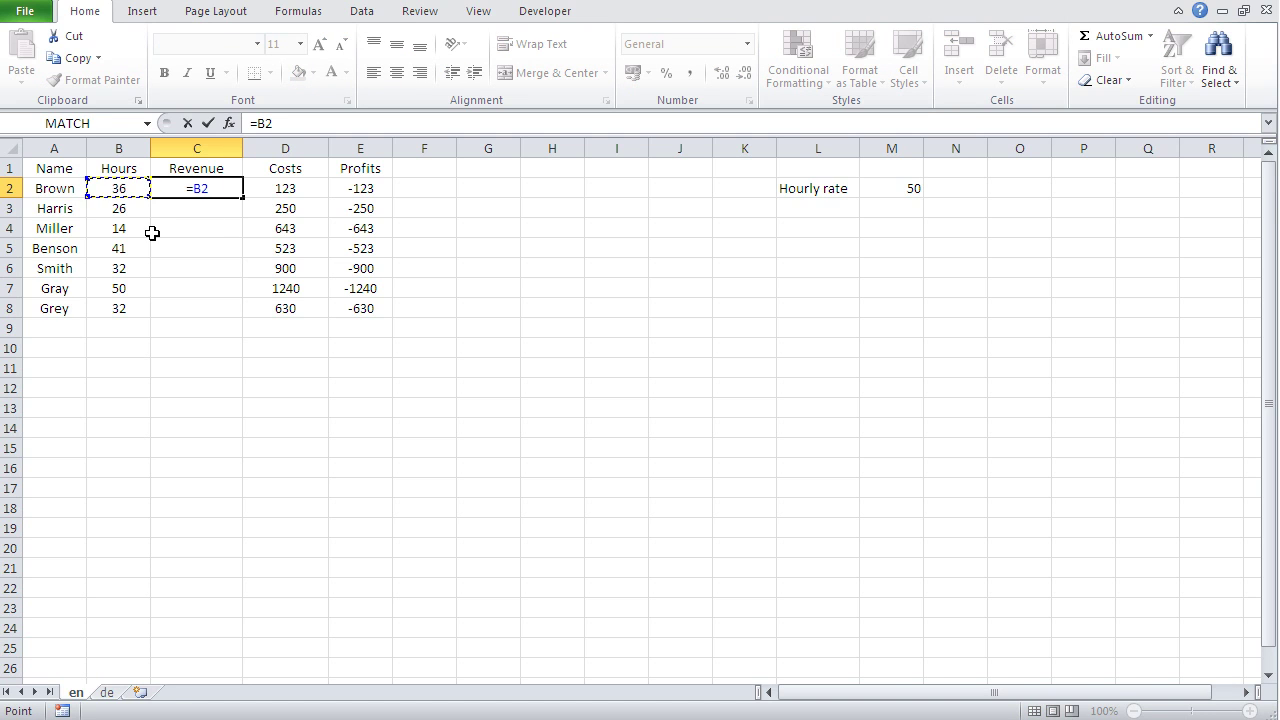
type("*50")
key("Return")
left_click(182, 186)
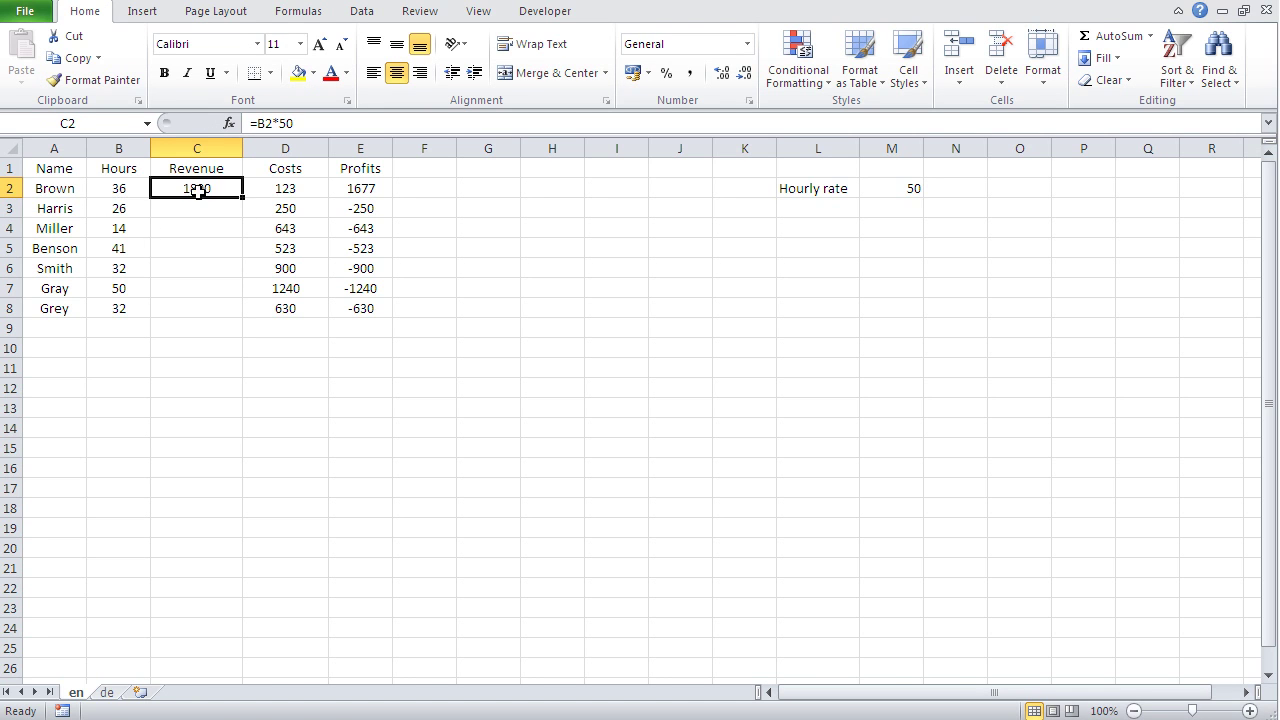
left_click_drag(243, 198, 231, 312)
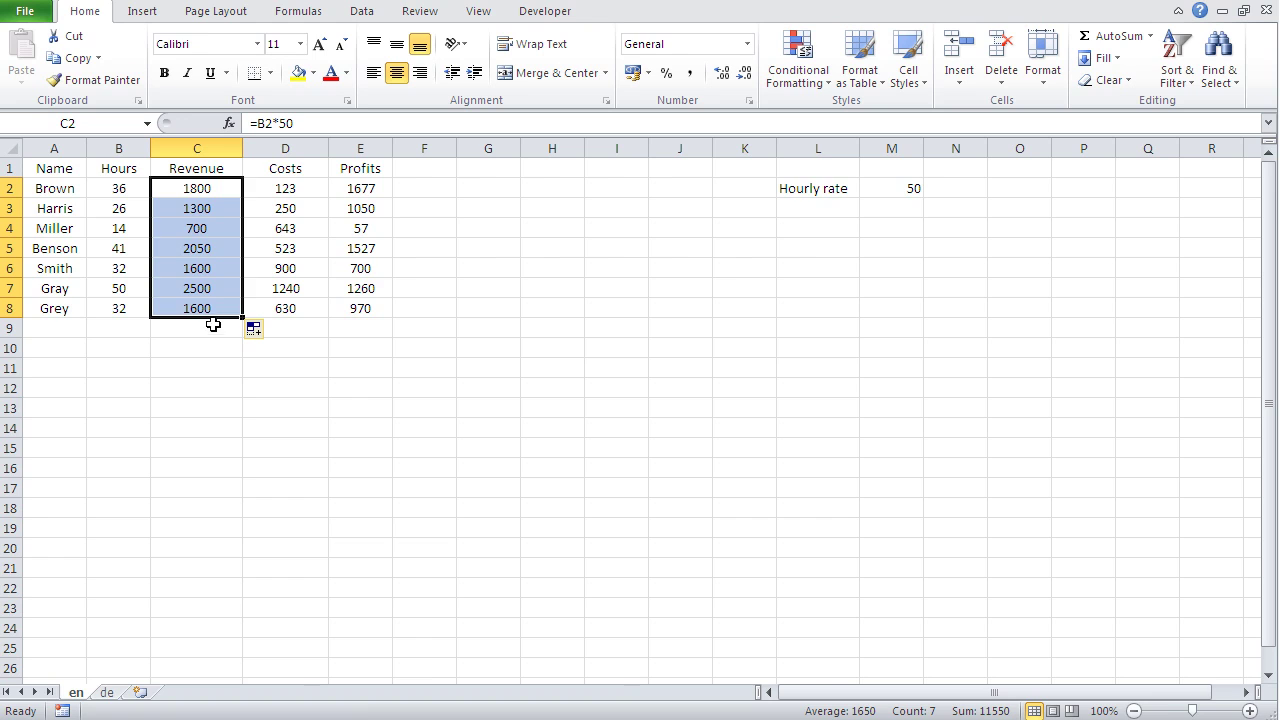
left_click(190, 190)
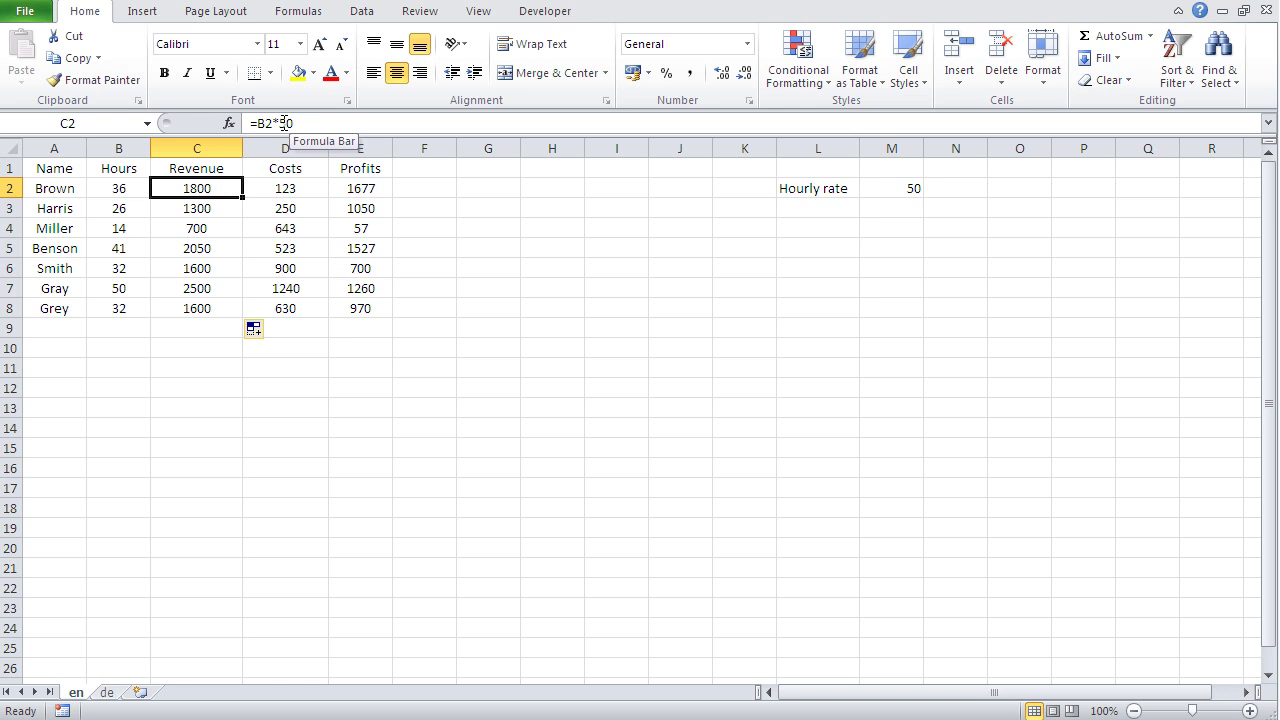
type("=")
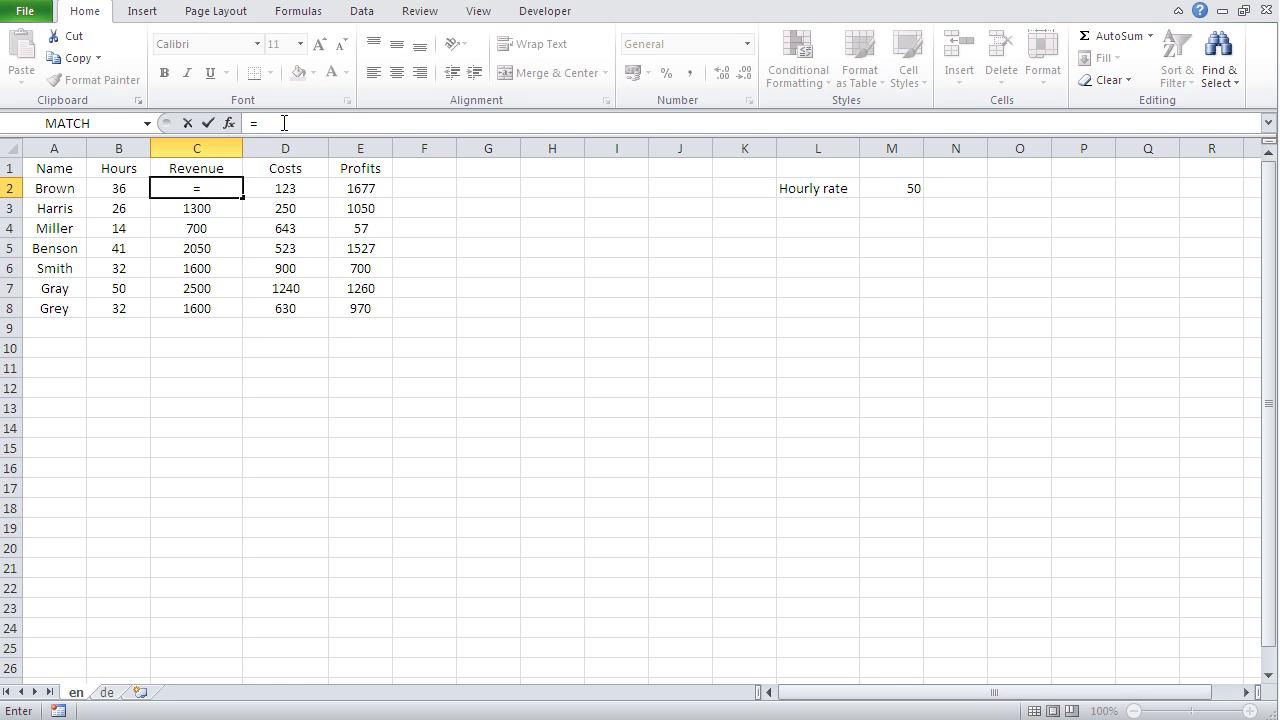
key("Escape")
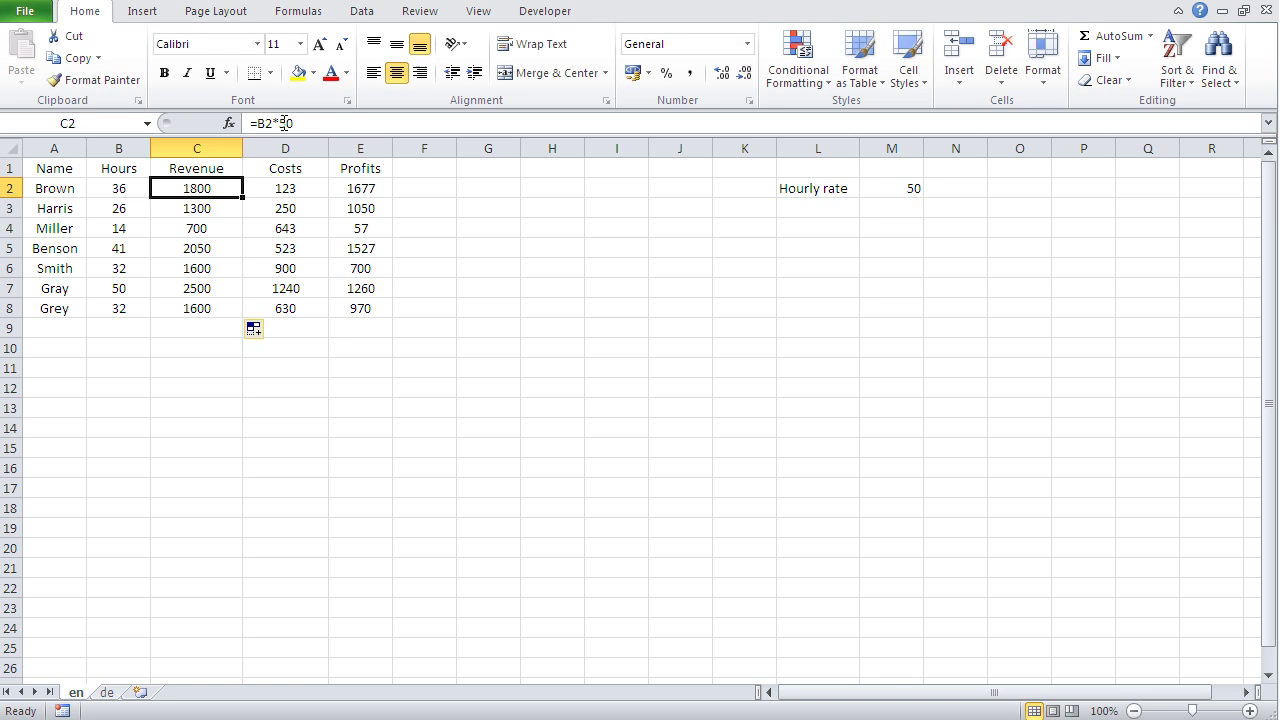
left_click(568, 257)
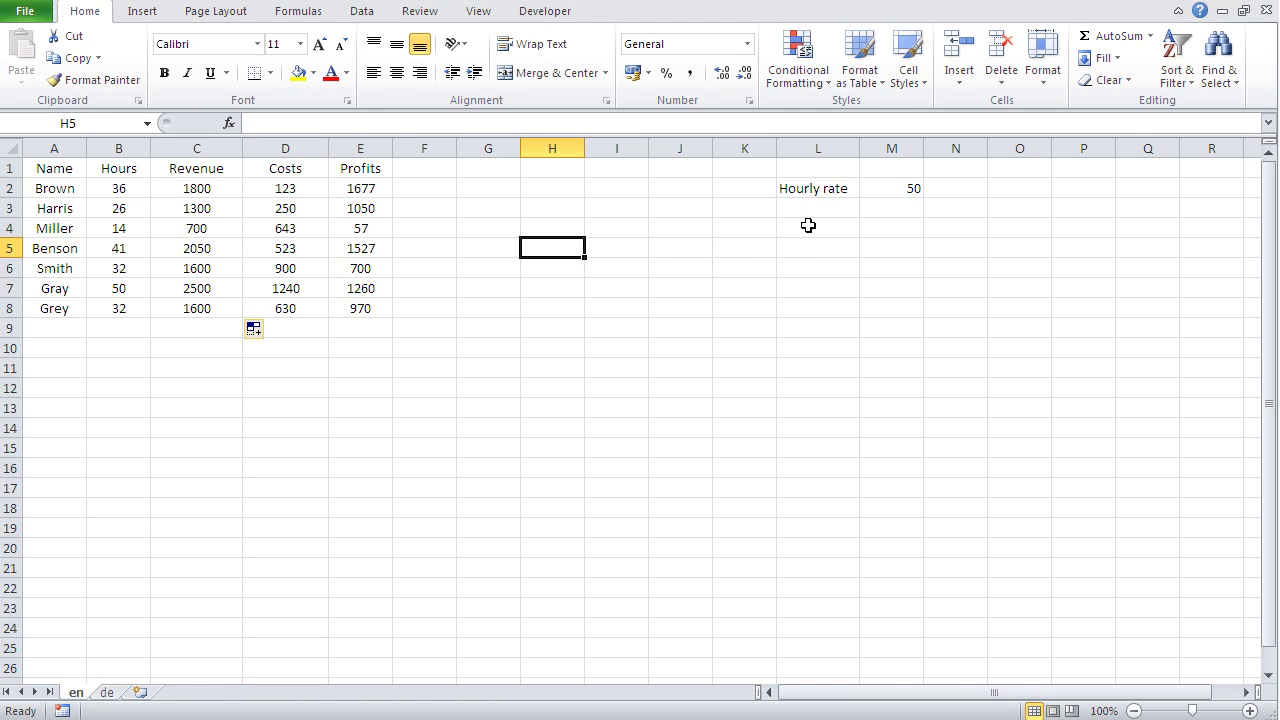
Enter the Revenue formula =B2*M2 in C2, using the hourly rate cell, and fill it down through C8
left_click(874, 188)
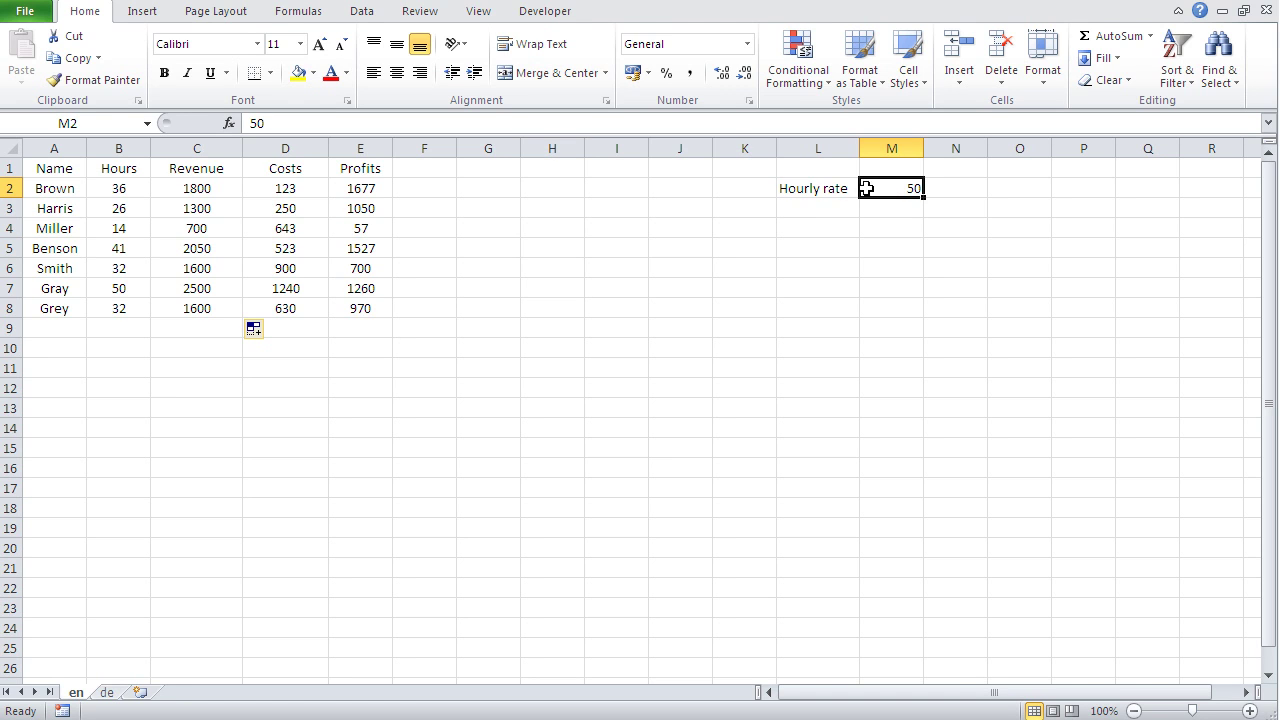
left_click(215, 192)
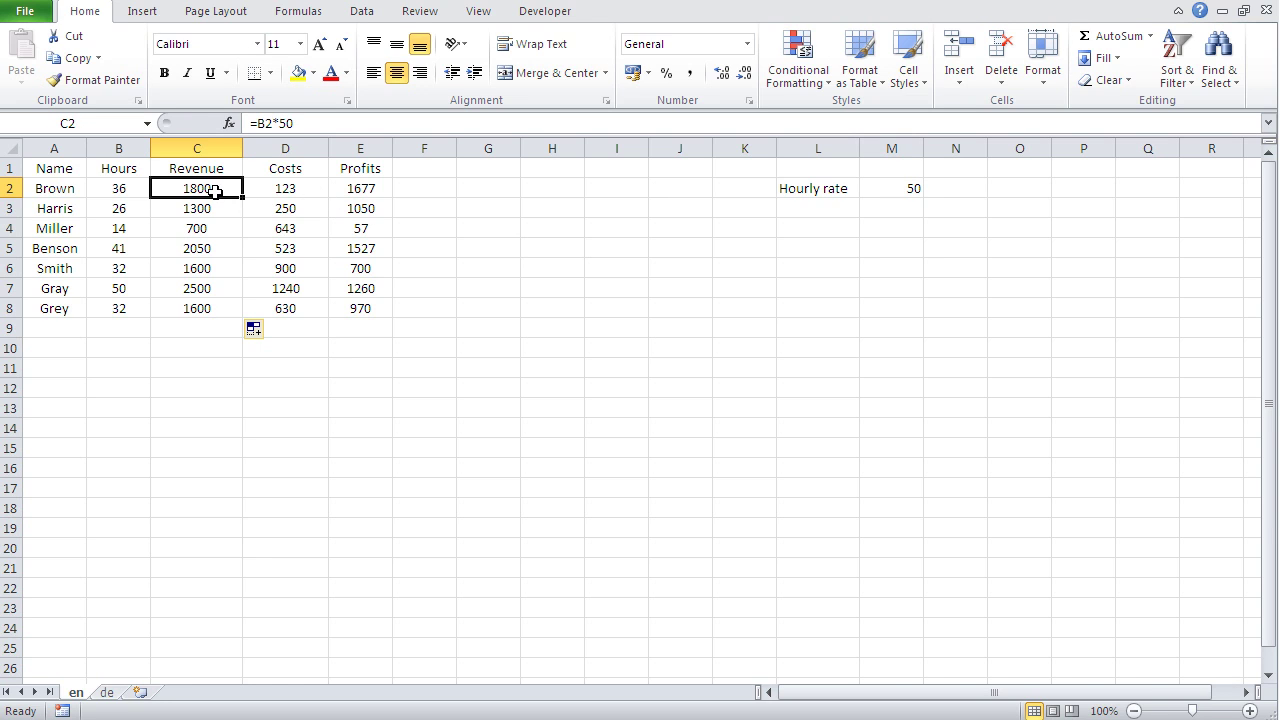
type("=")
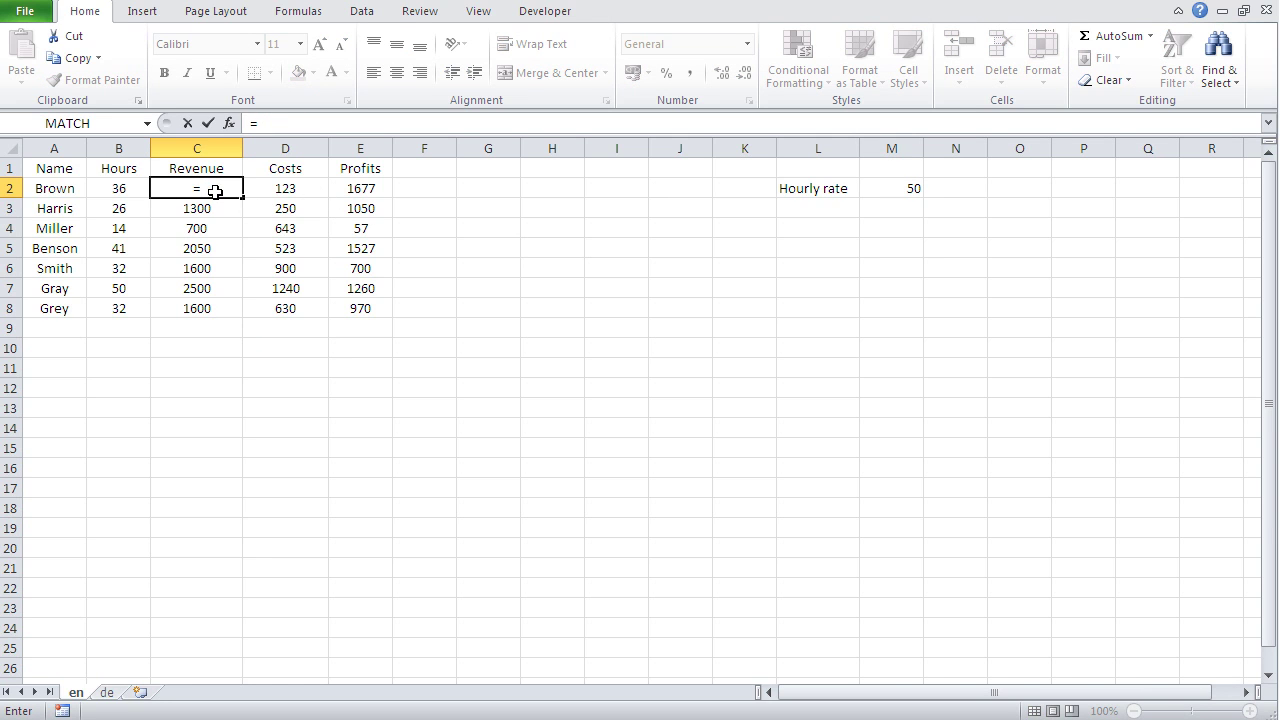
left_click(112, 187)
type("*")
left_click(877, 189)
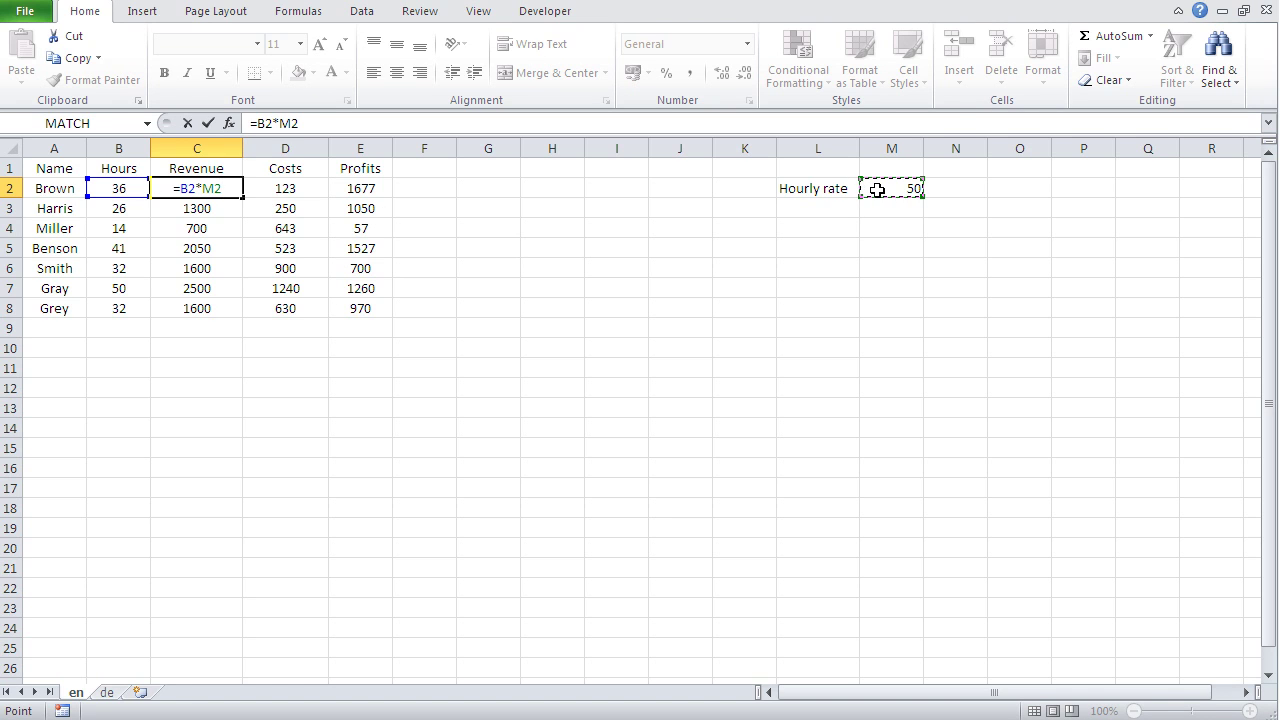
key("Return")
left_click(218, 189)
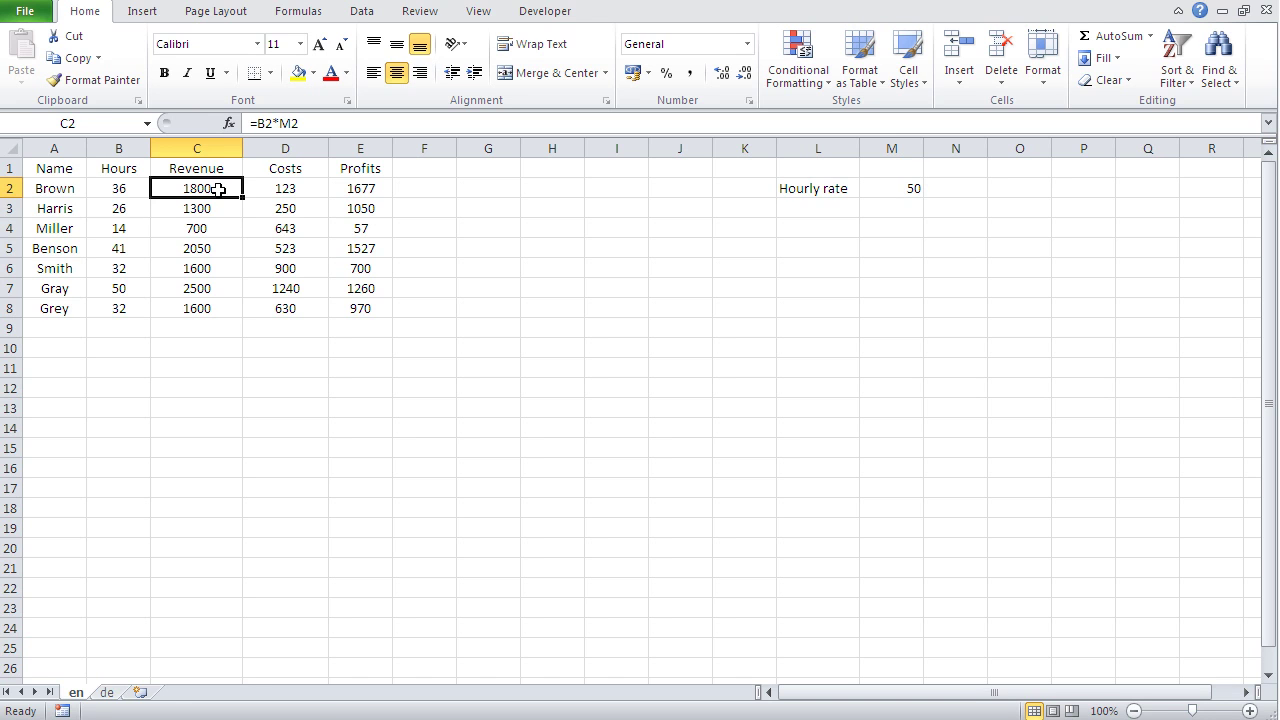
left_click_drag(243, 199, 229, 310)
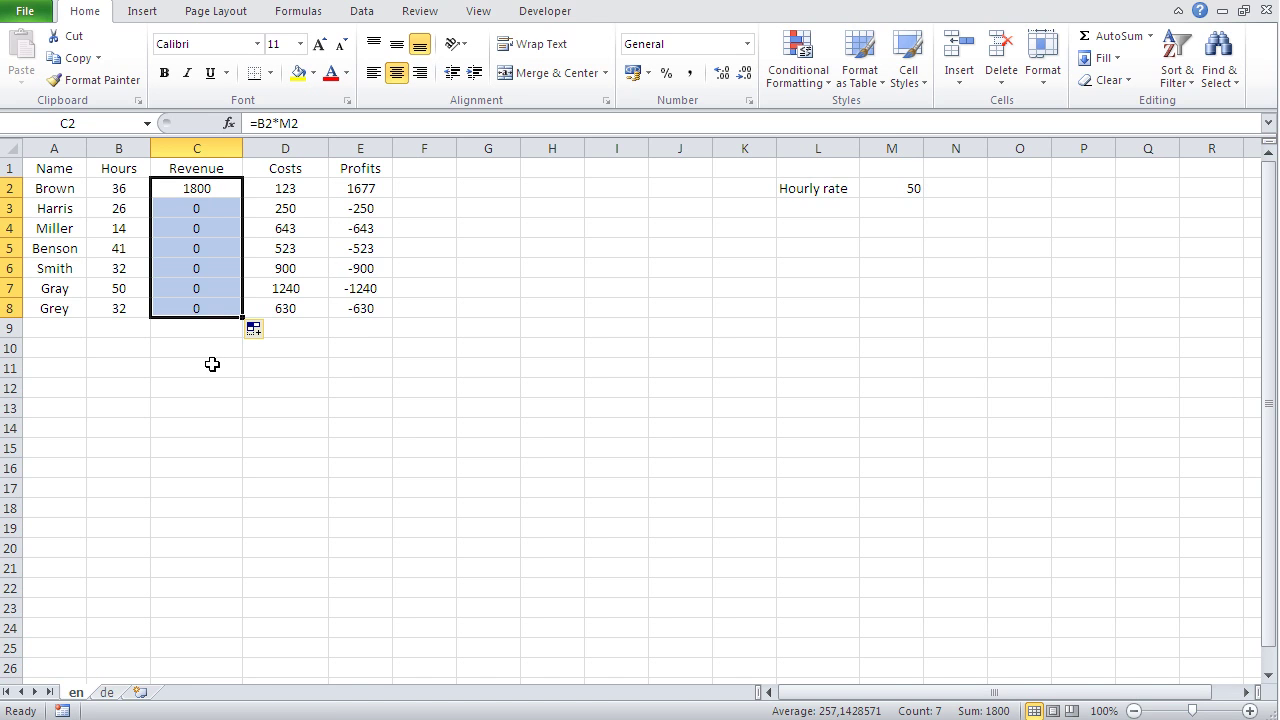
Inspect which cells the Revenue formulas in C2, C3 and C4 refer to
left_click(184, 206)
left_click(180, 190)
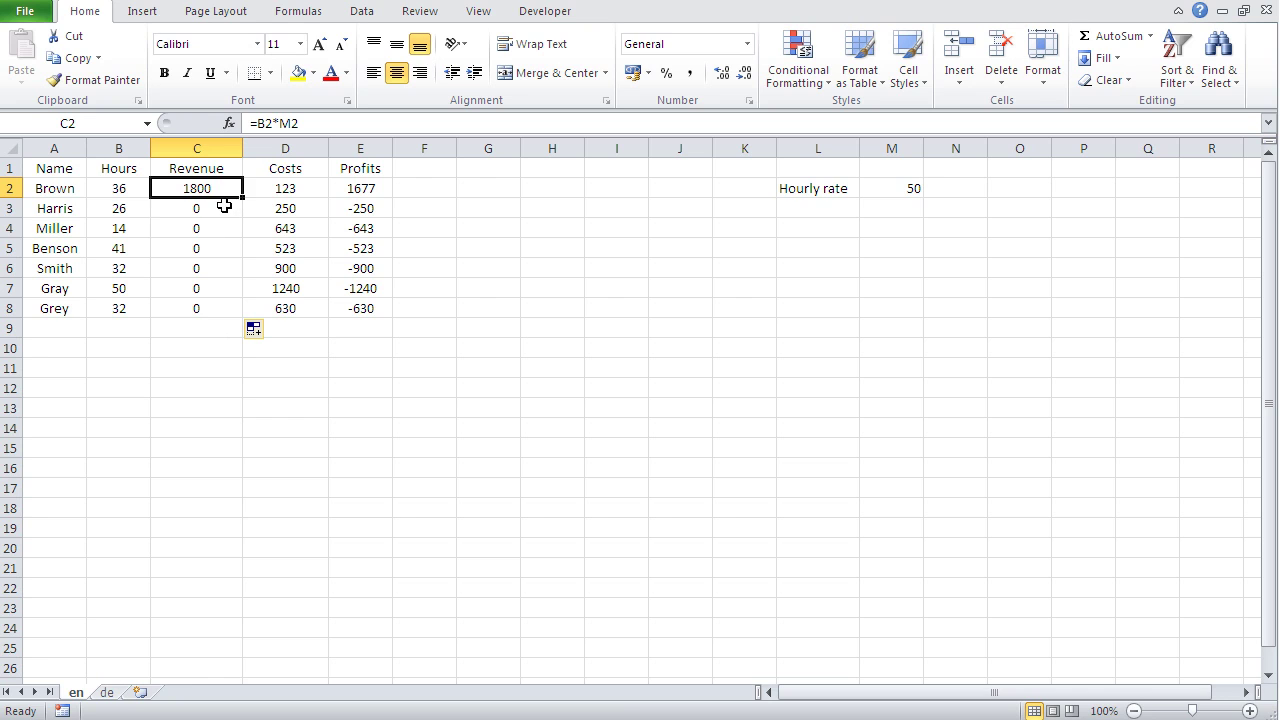
left_click(337, 127)
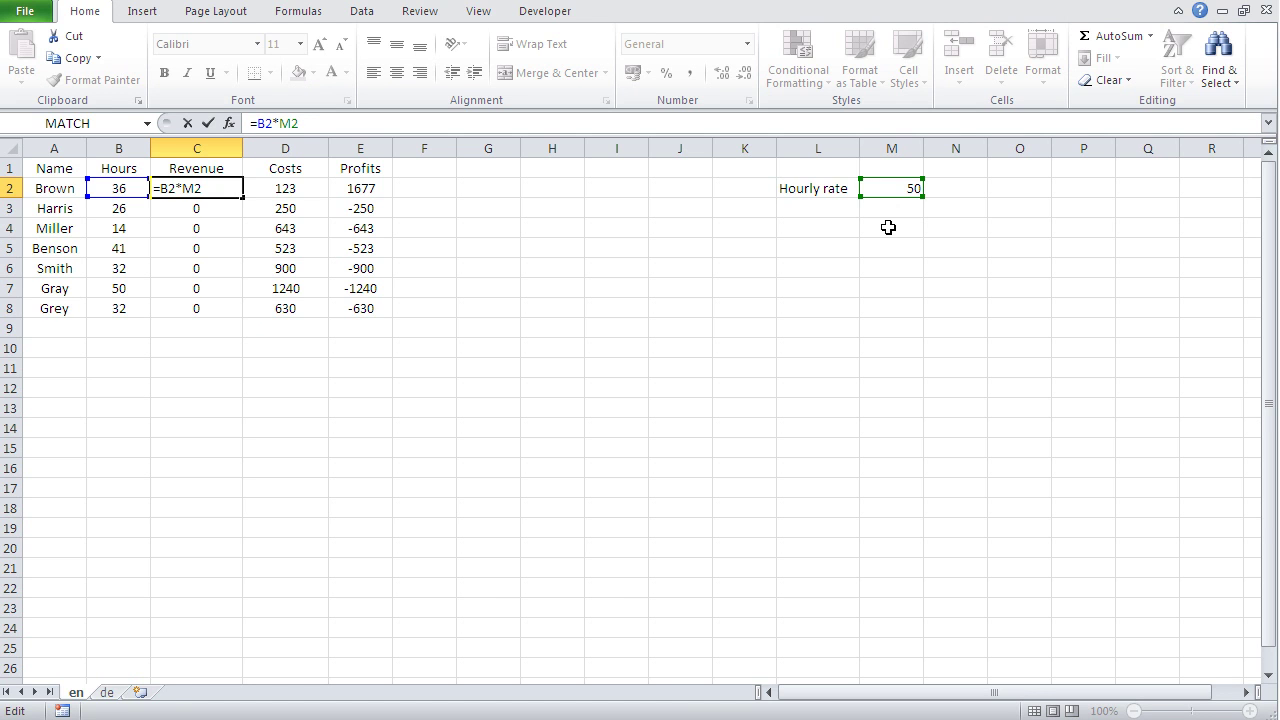
key("Return")
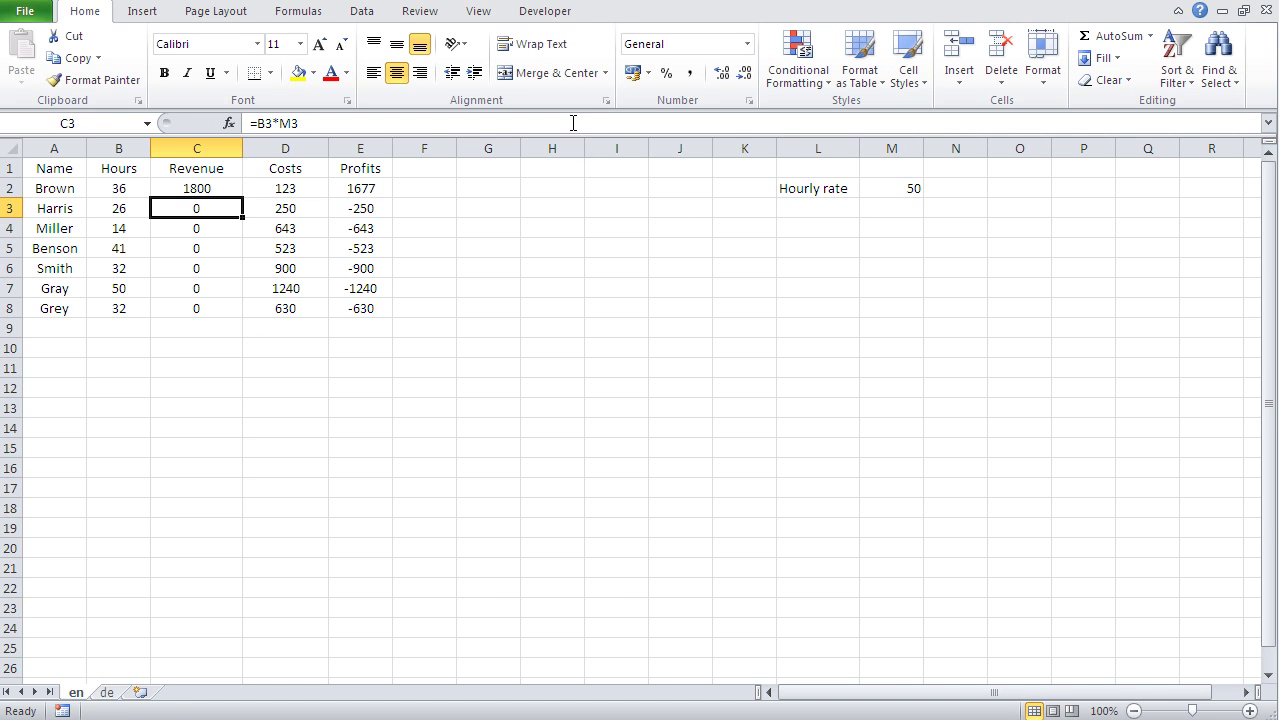
left_click(573, 122)
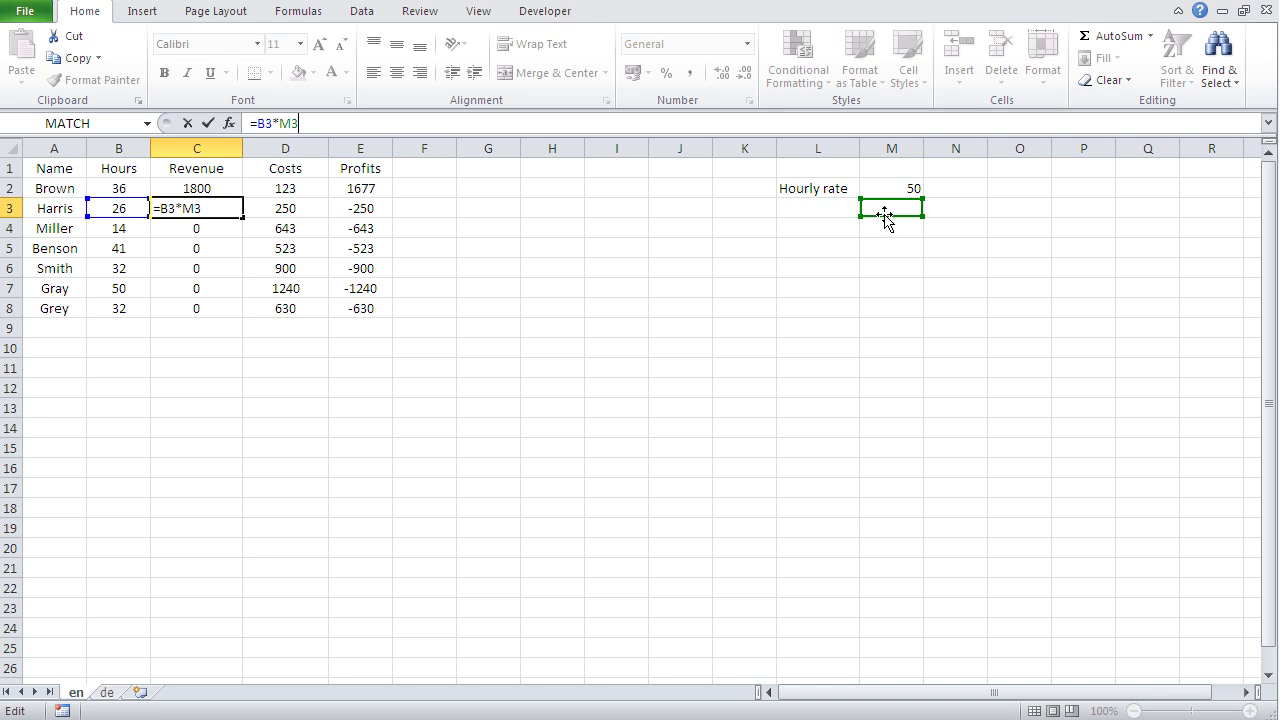
key("Return")
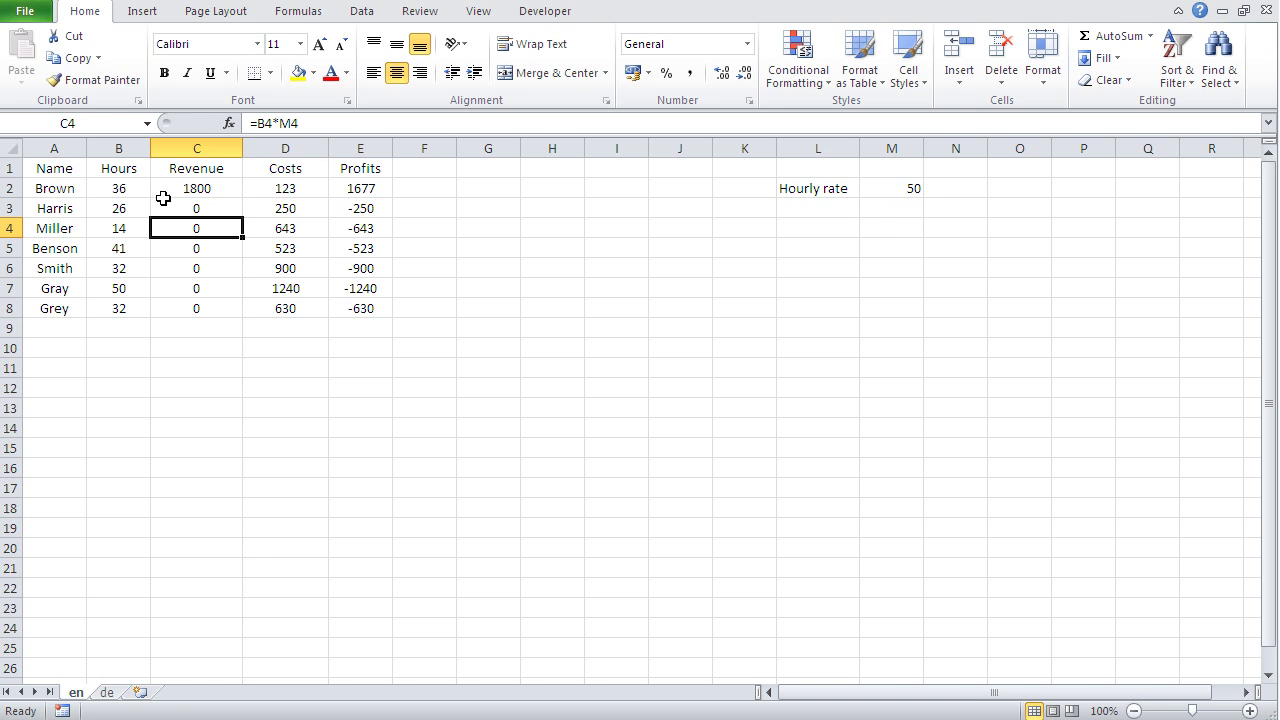
key("F2")
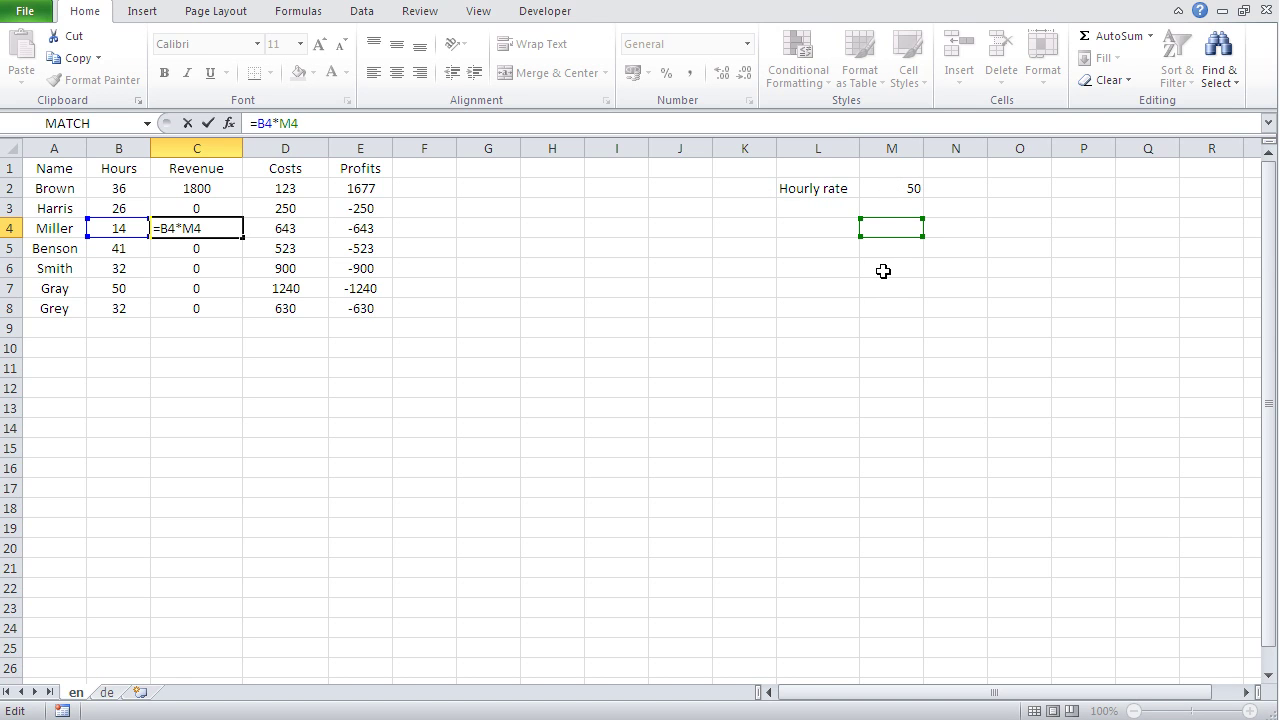
key("ctrl+Return")
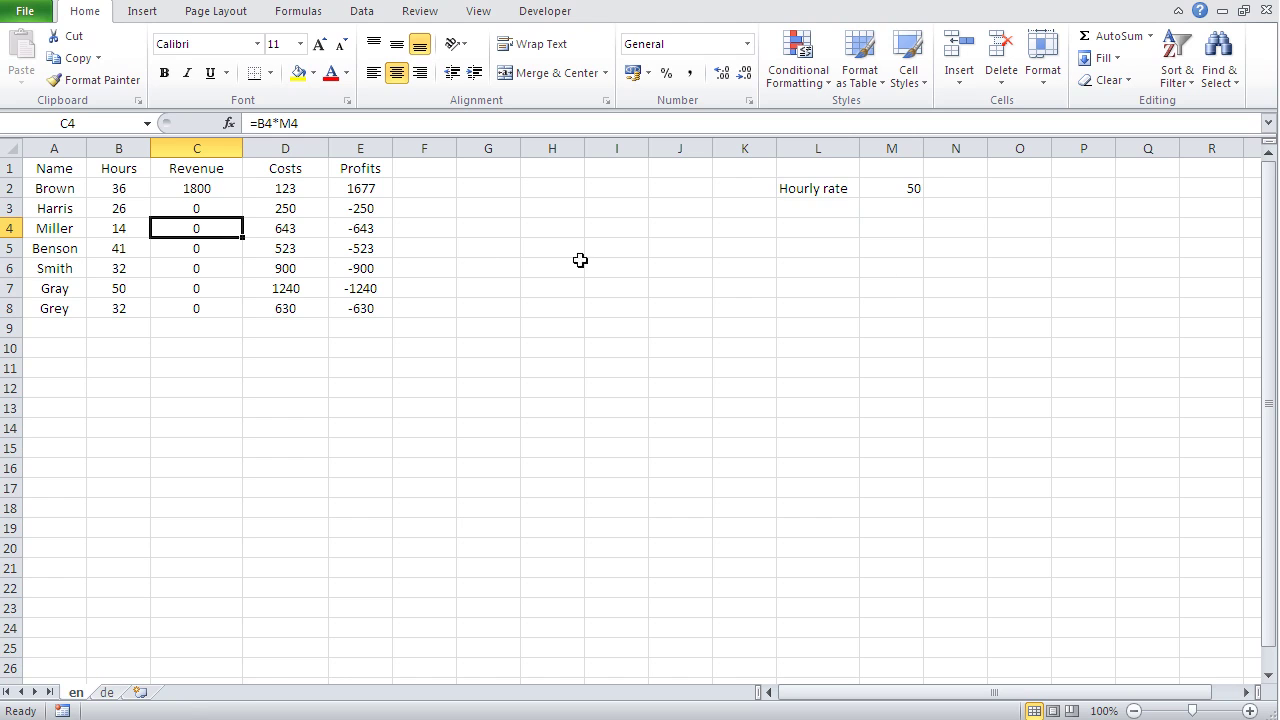
Clear C2 and enter the Revenue formula =B2*$M$2 with an absolute reference to the hourly rate cell
left_click(205, 194)
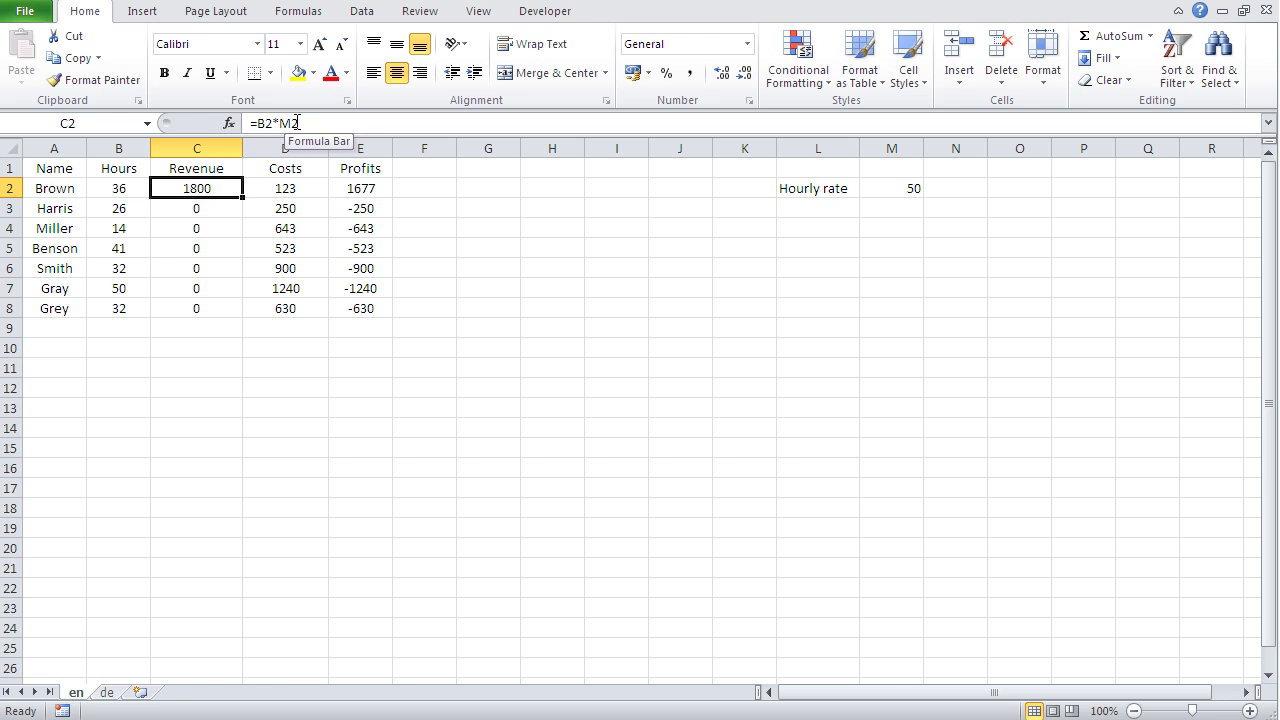
key("Delete")
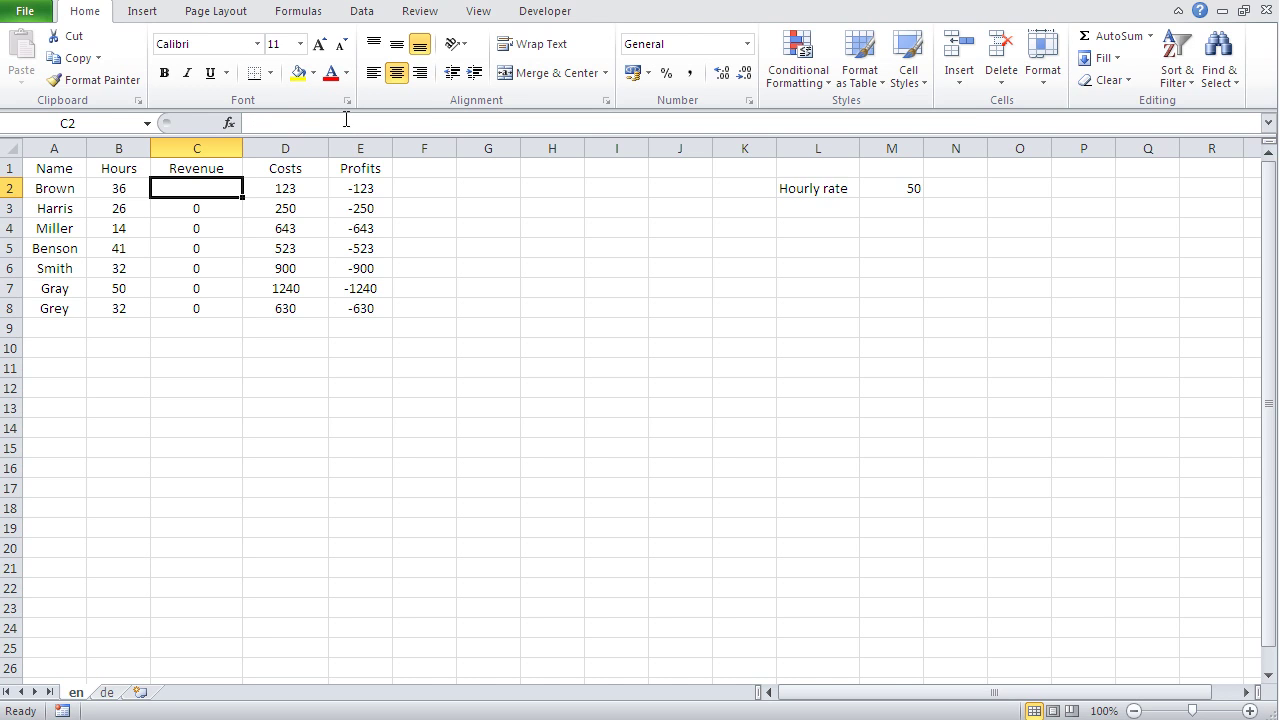
left_click(214, 344)
left_click(193, 187)
type("=")
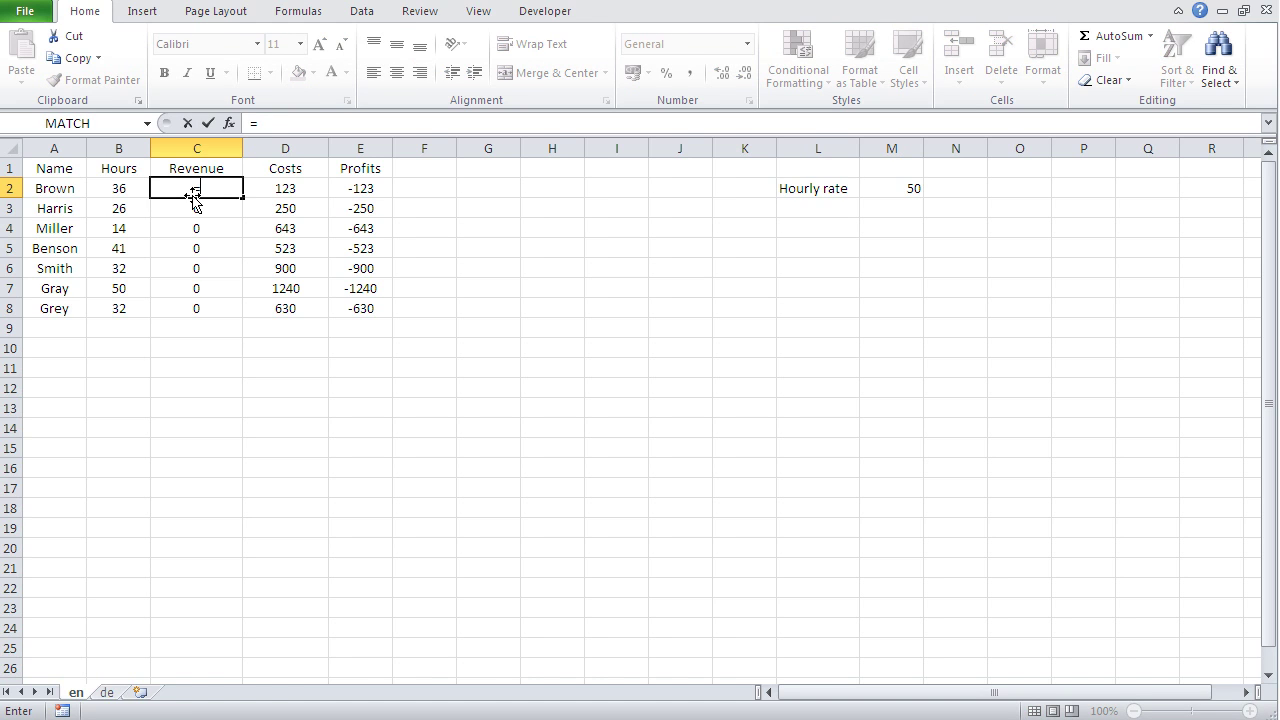
left_click(121, 189)
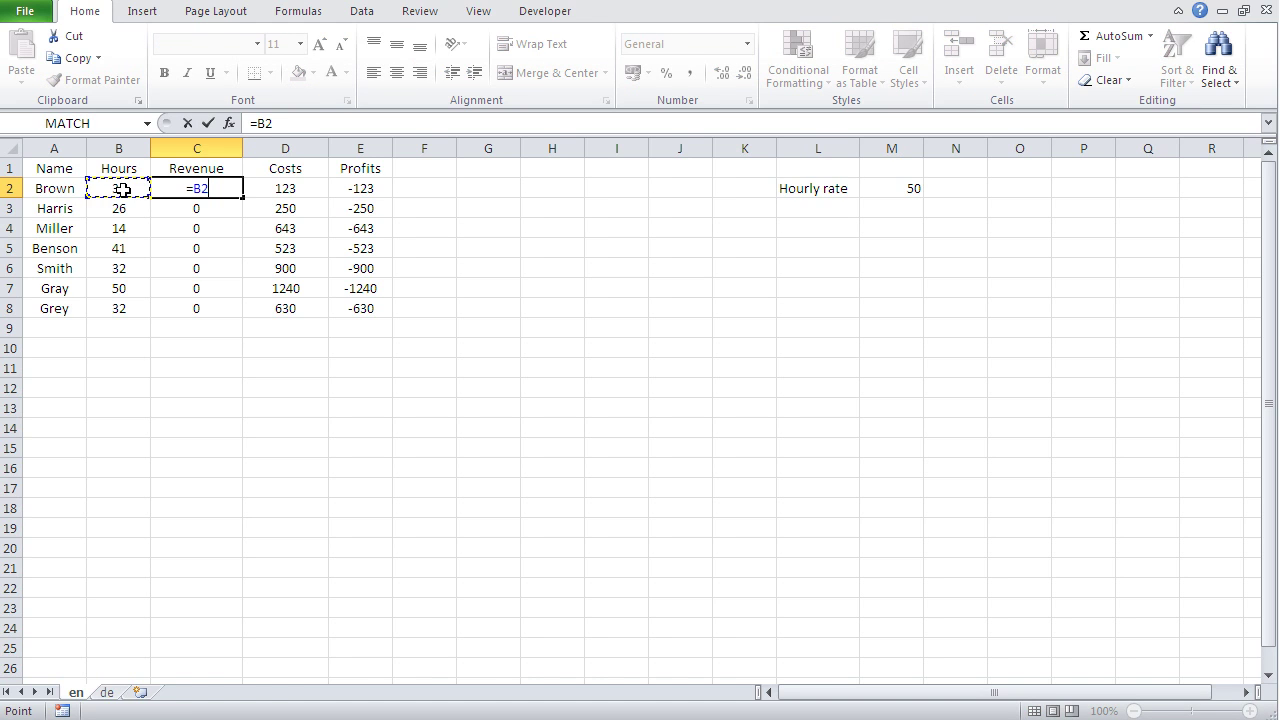
type("*")
left_click(876, 191)
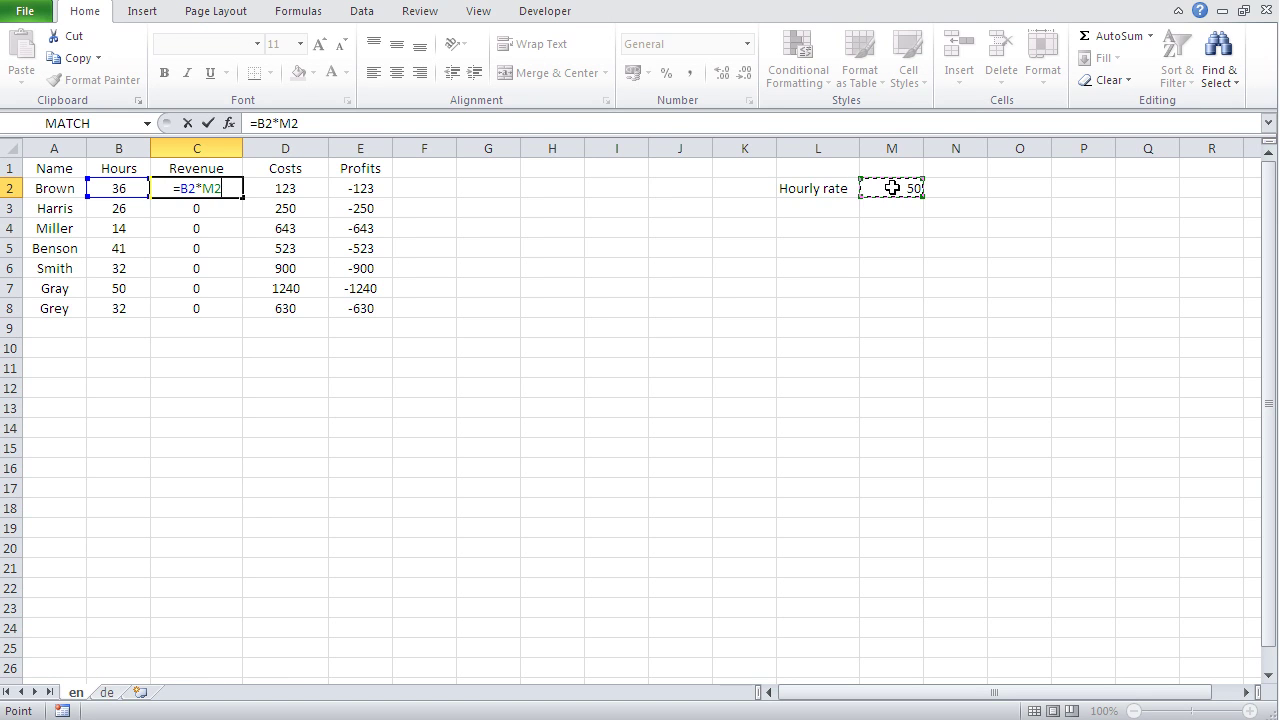
key("F4")
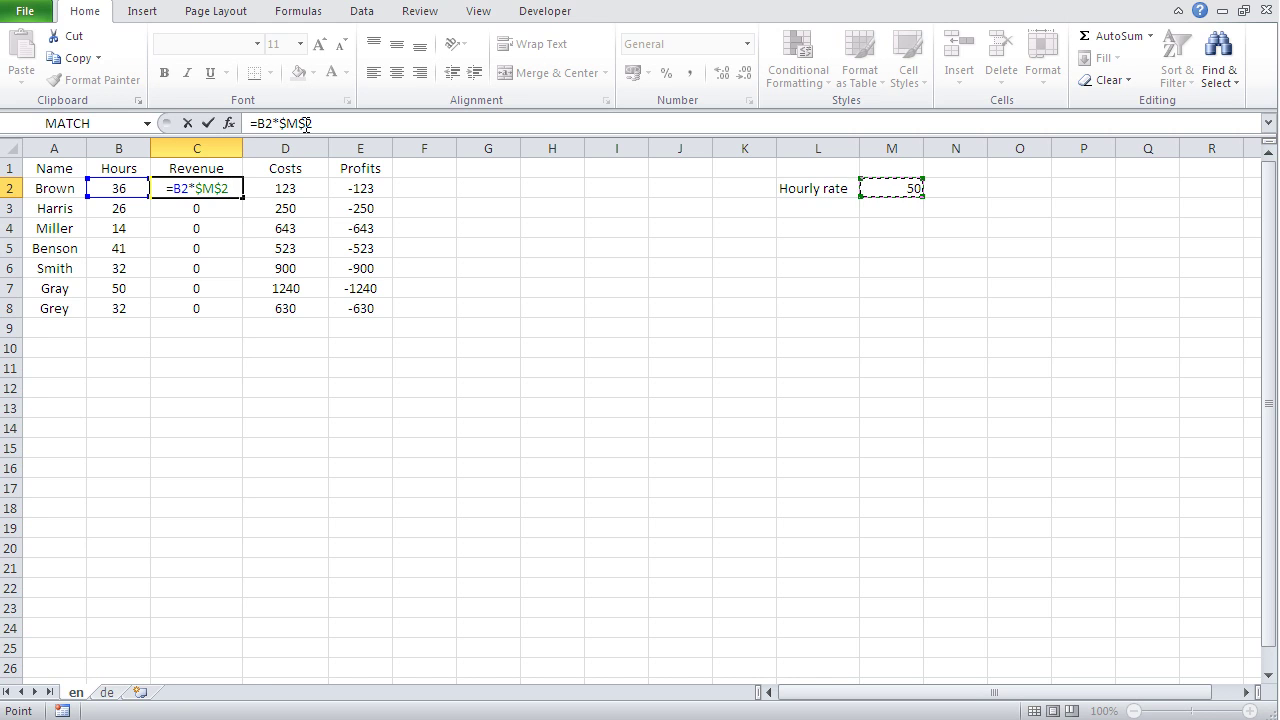
key("Return")
Re-enter =B2*$M$2 in C2 and fill the Revenue formula down through C8
left_click(196, 186)
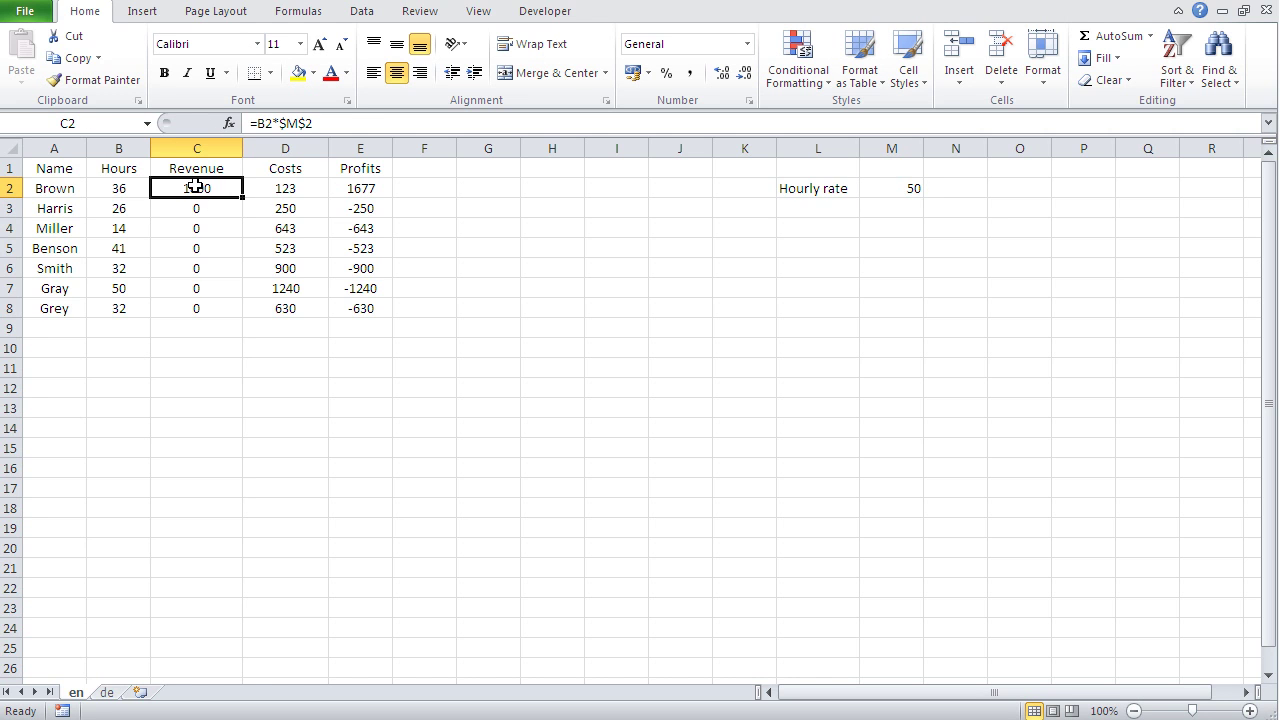
type("=")
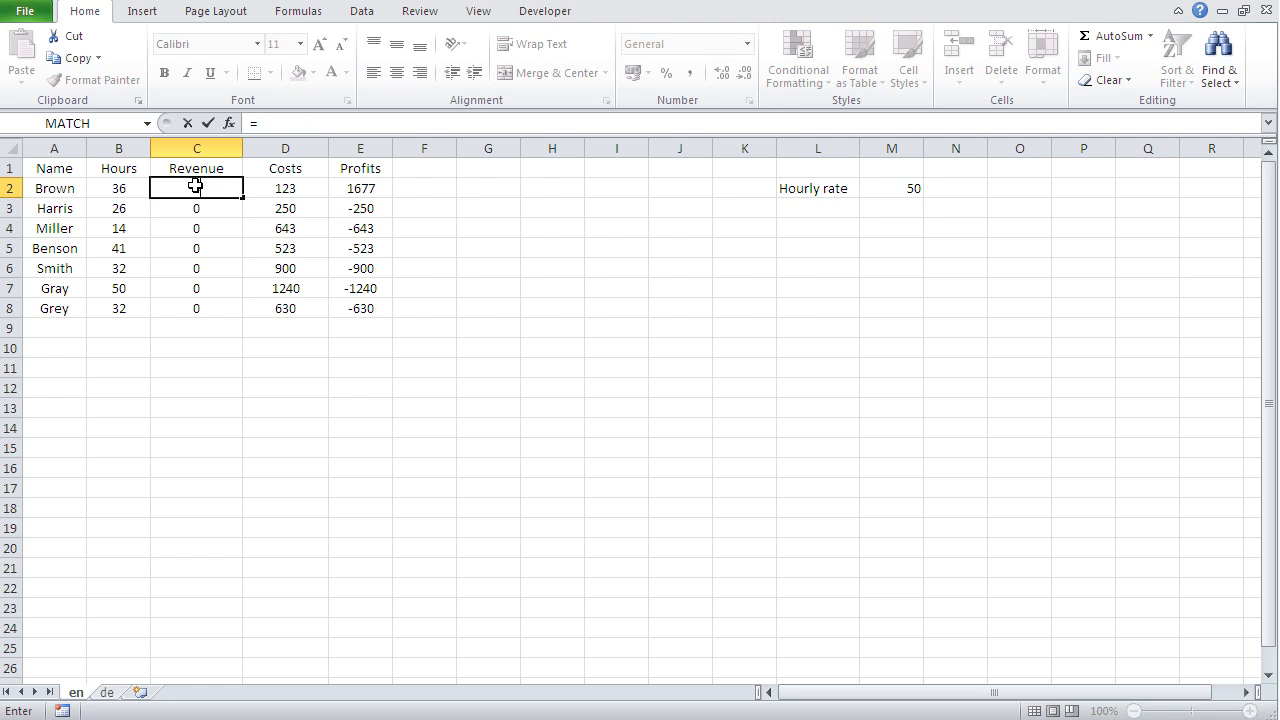
left_click(114, 188)
type("*")
left_click(906, 188)
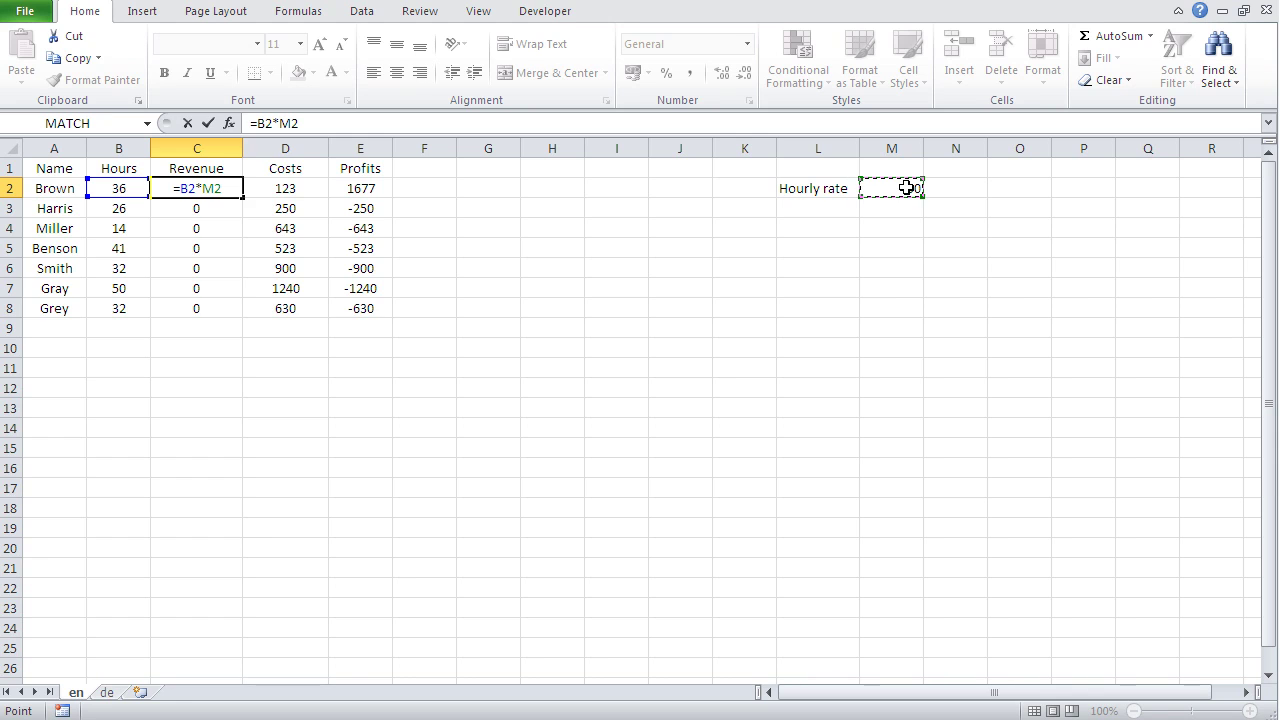
key("F4")
key("Return")
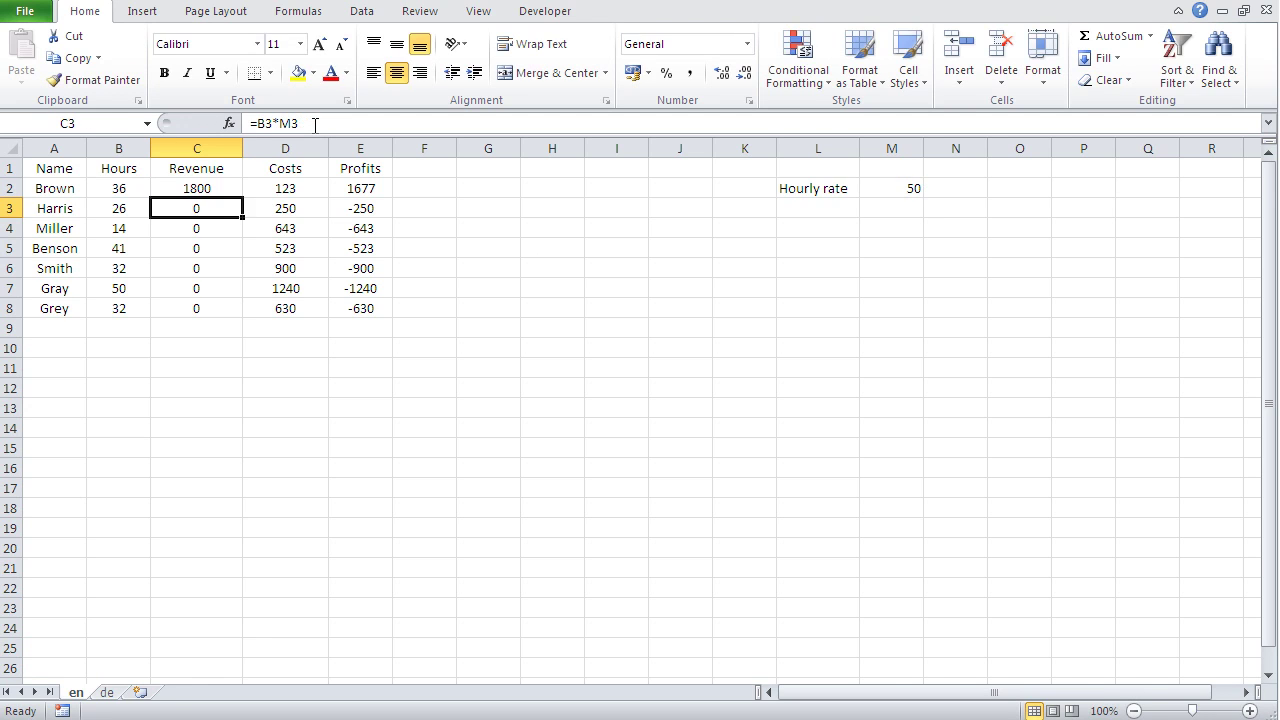
left_click(216, 181)
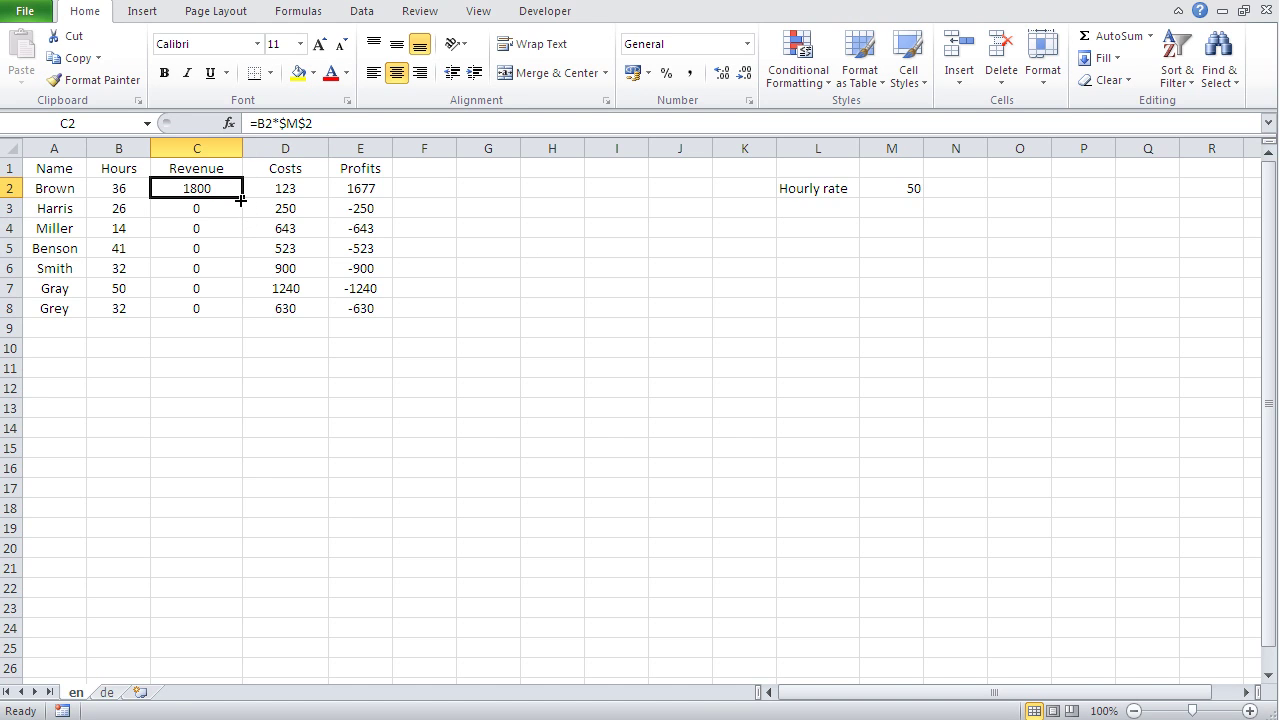
left_click_drag(243, 197, 232, 314)
left_click(235, 357)
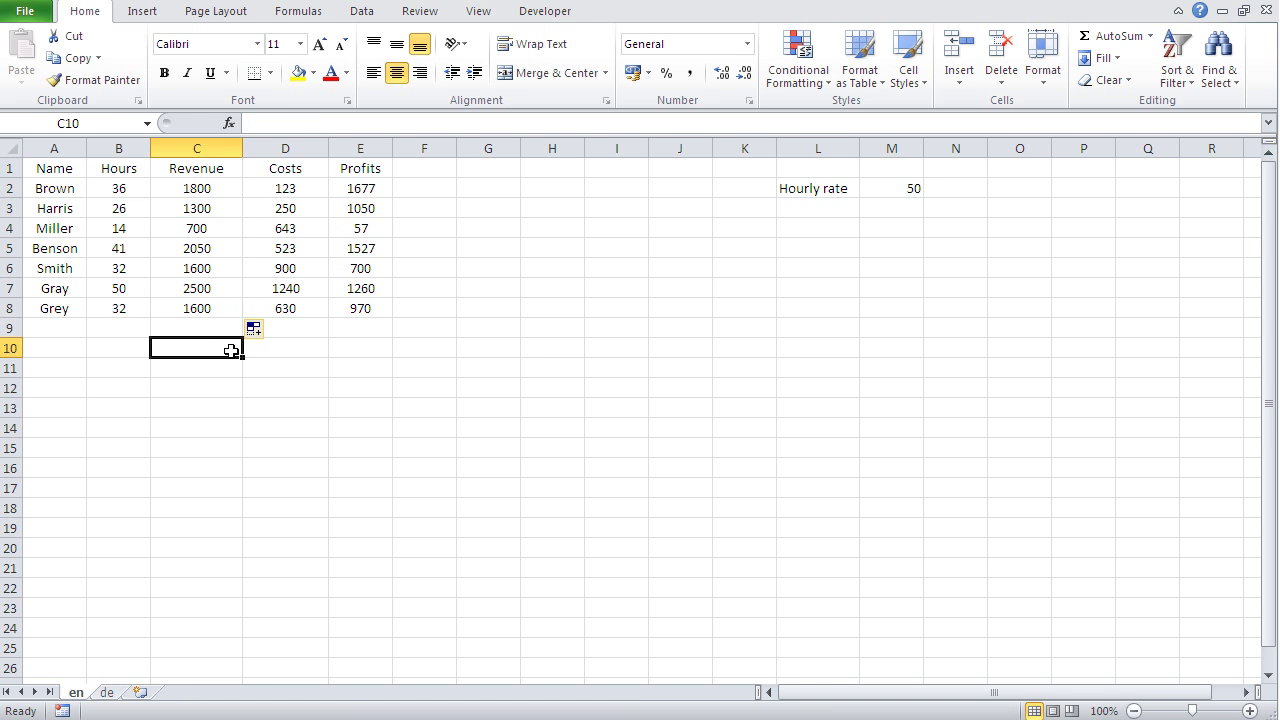
Examine the relative hours reference and absolute hourly rate reference in the Revenue formulas in C2, C3 and C4
left_click(203, 191)
left_click(342, 122)
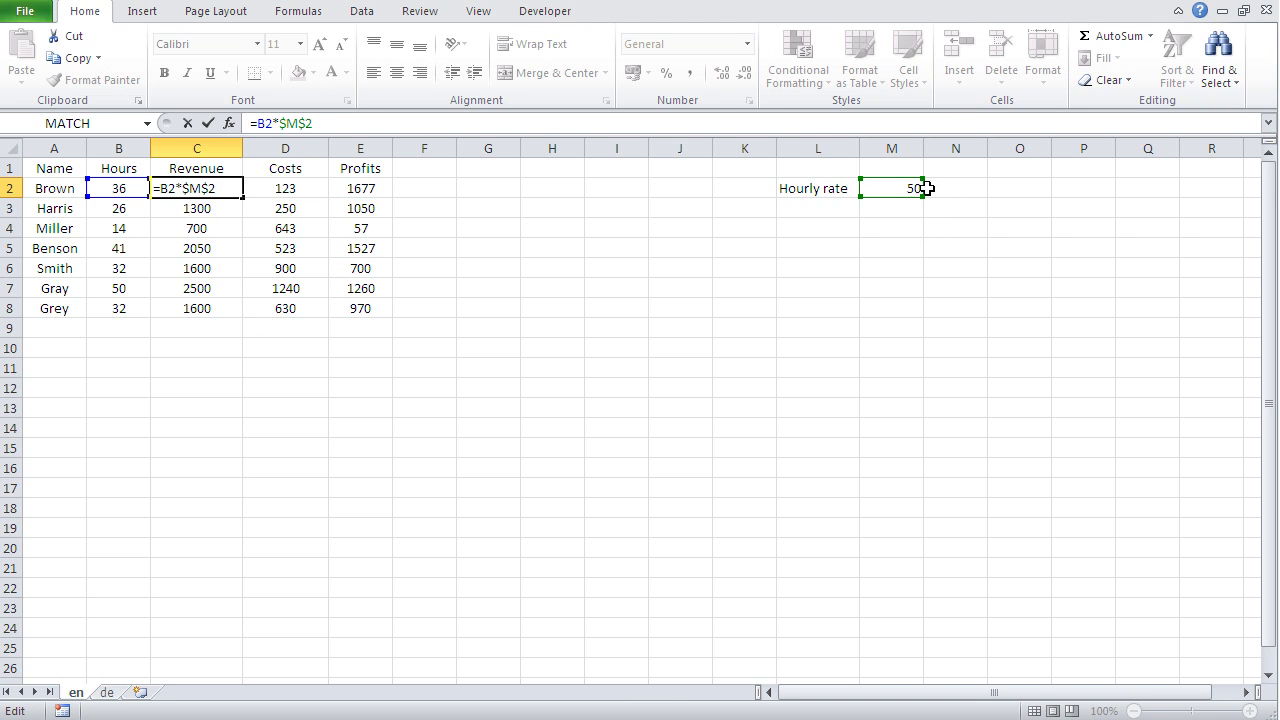
key("Return")
left_click(312, 123)
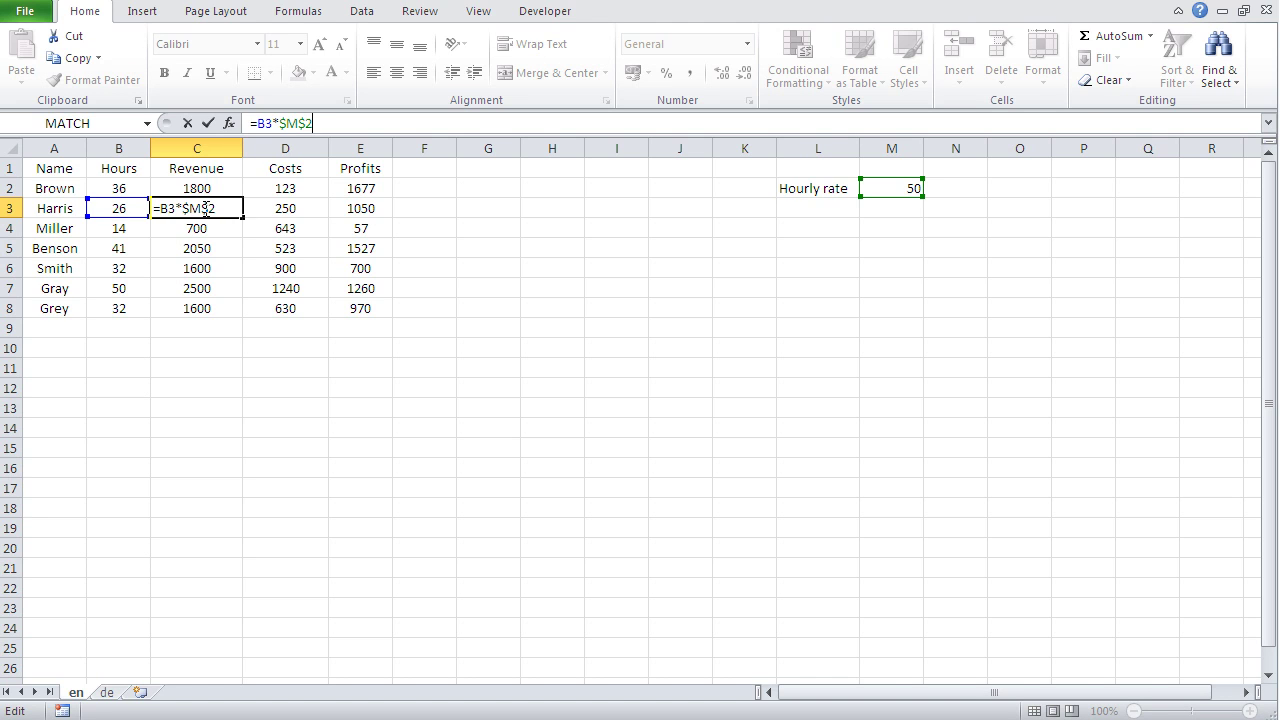
key("Return")
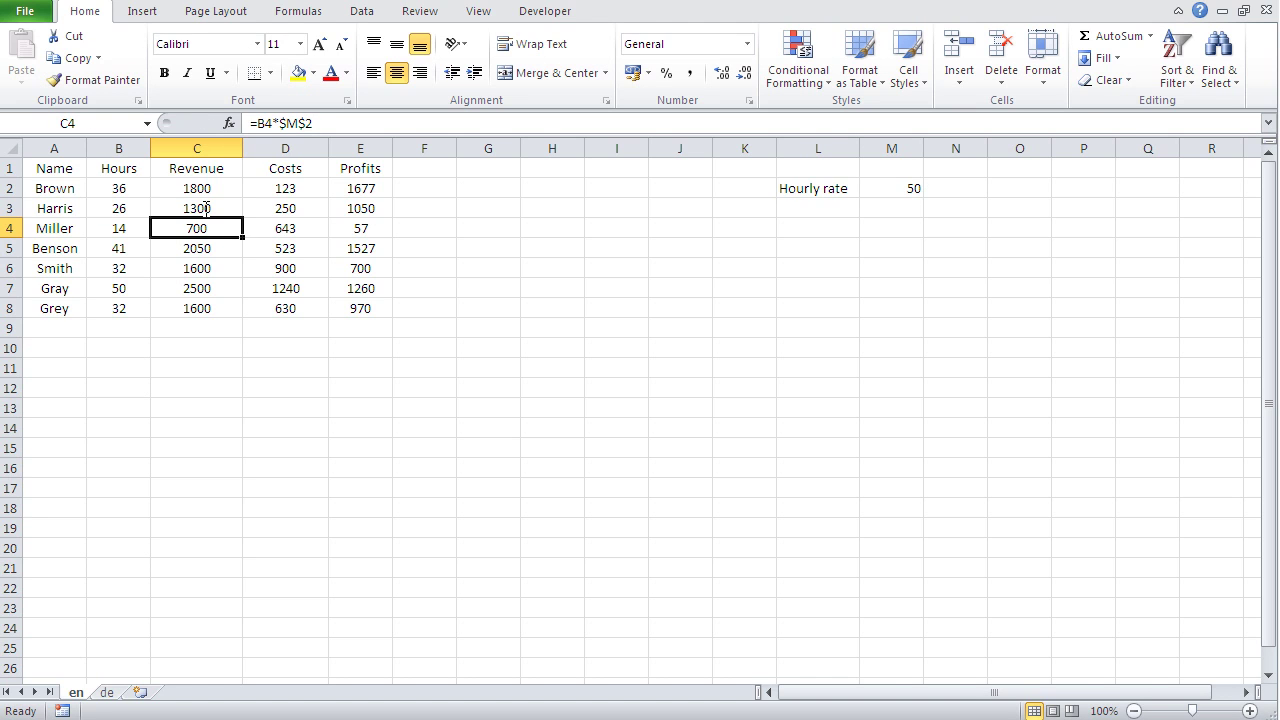
left_click(334, 122)
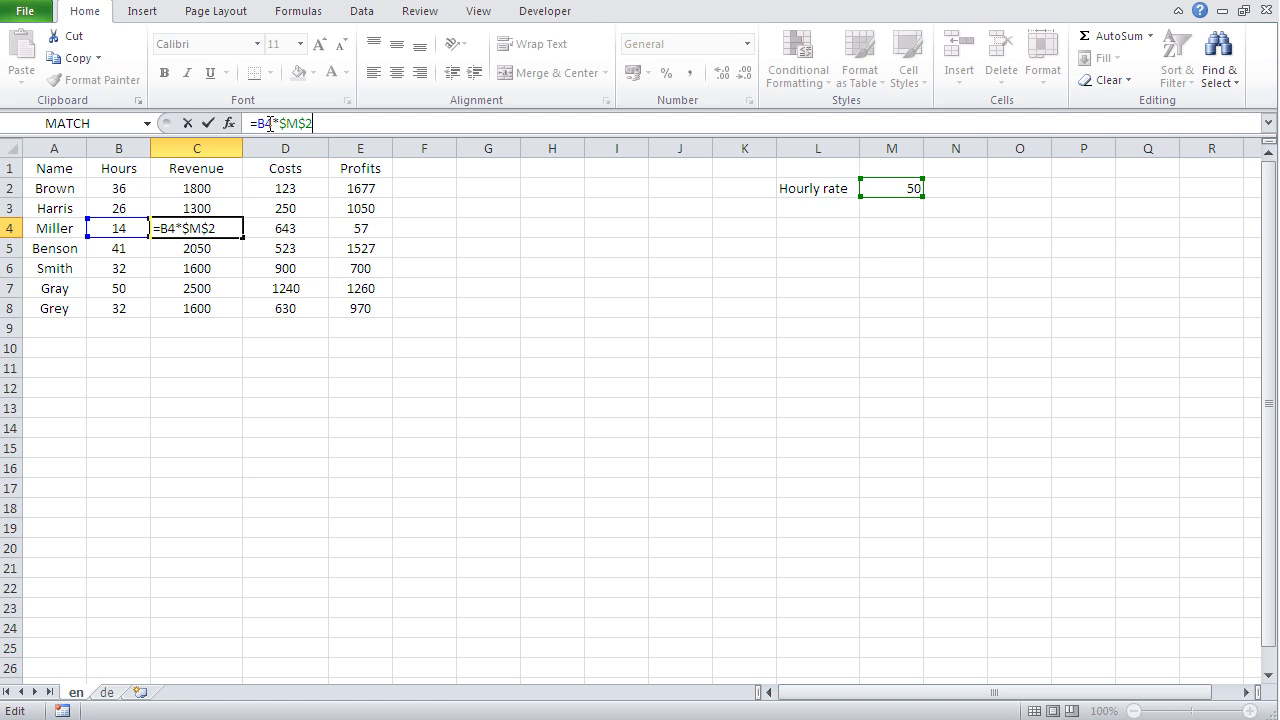
key("ctrl+Return")
Add the label Costs in L3 with the value 560 in M3, and delete the whole Costs column D
left_click(820, 210)
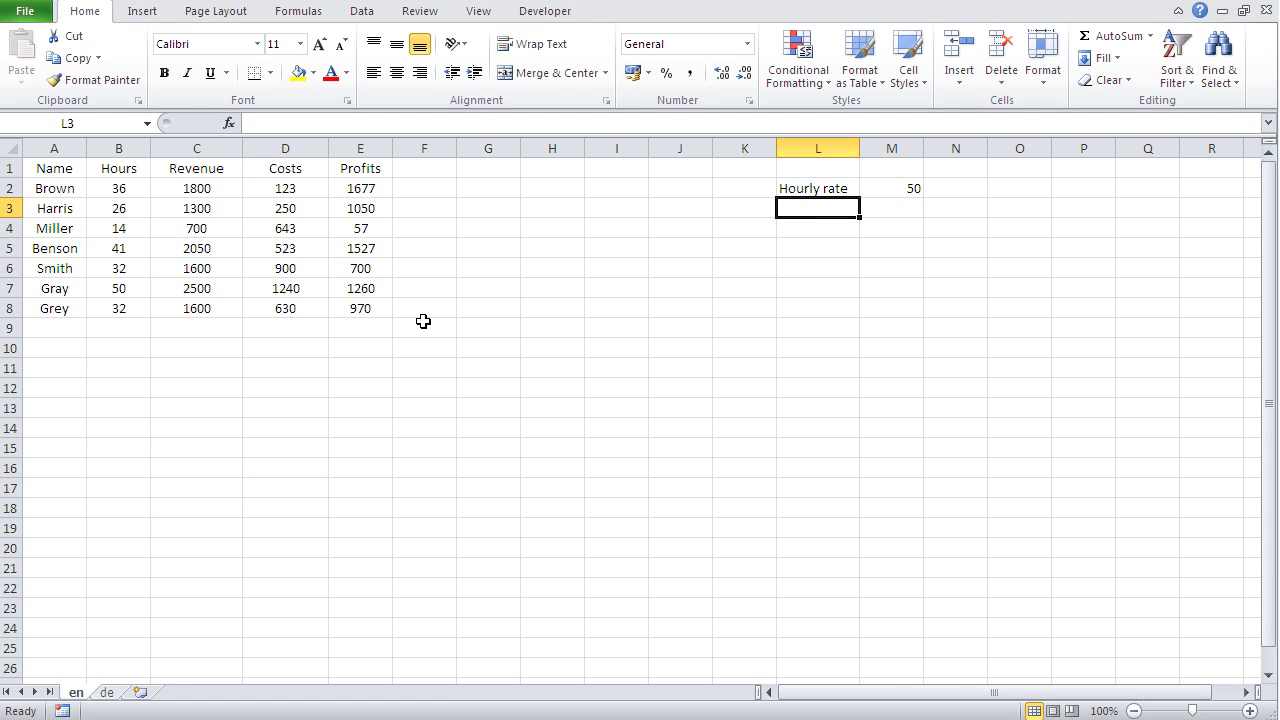
type("Costs")
key("Tab")
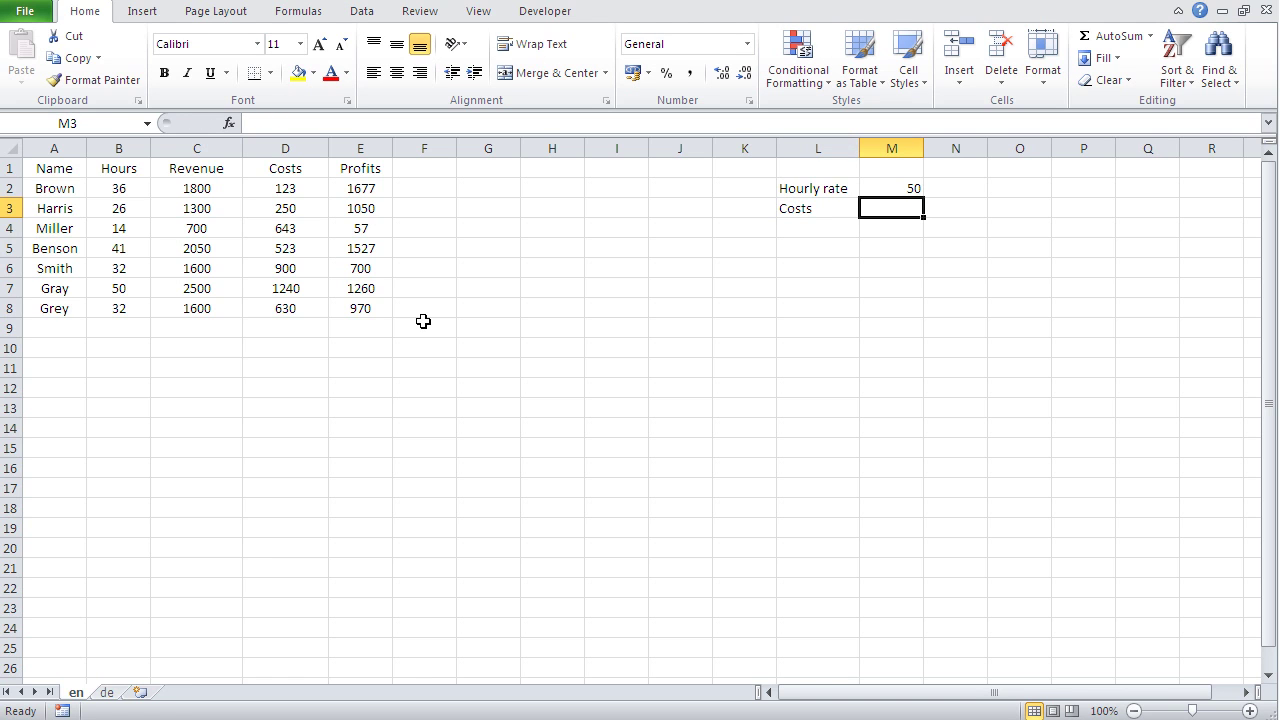
type("560")
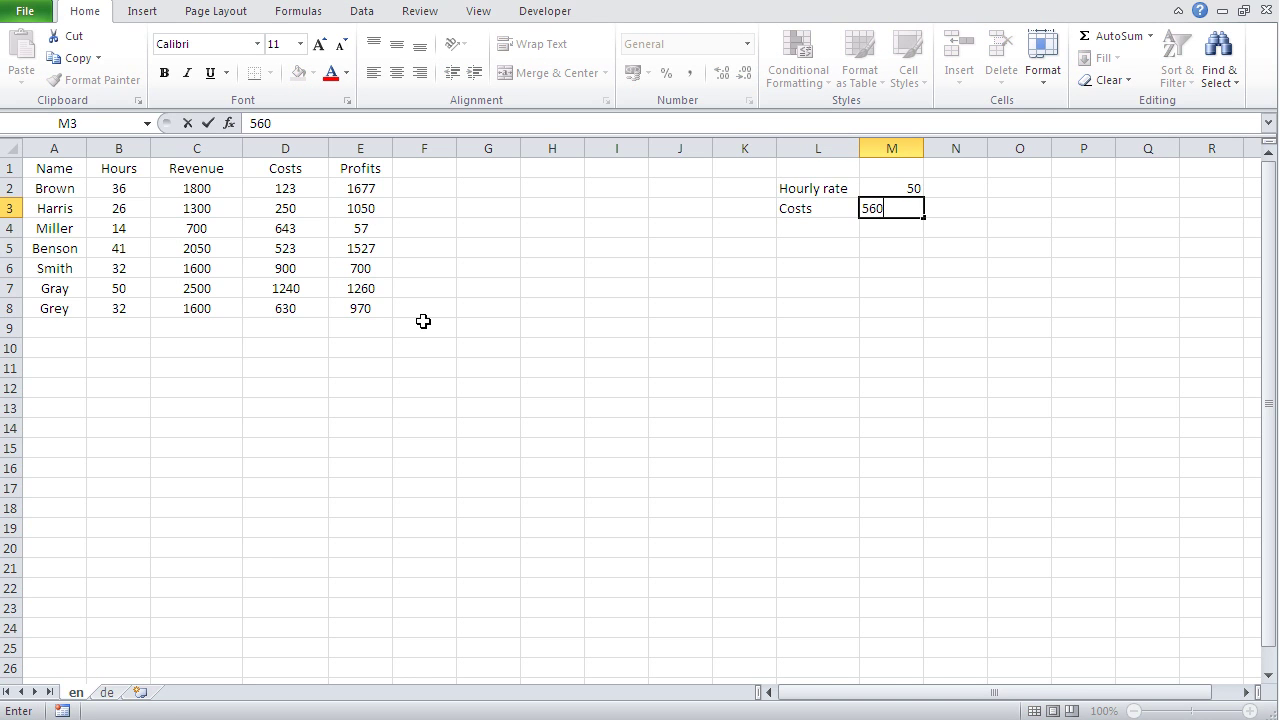
key("Return")
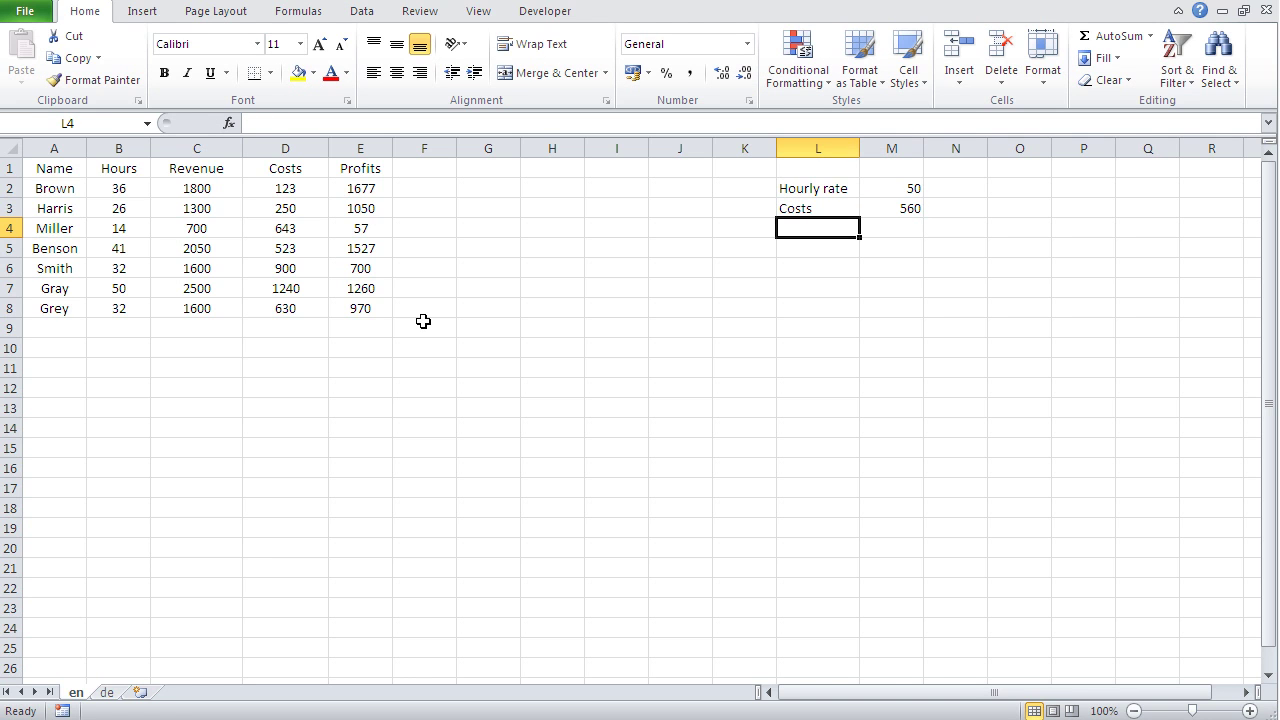
left_click(288, 147)
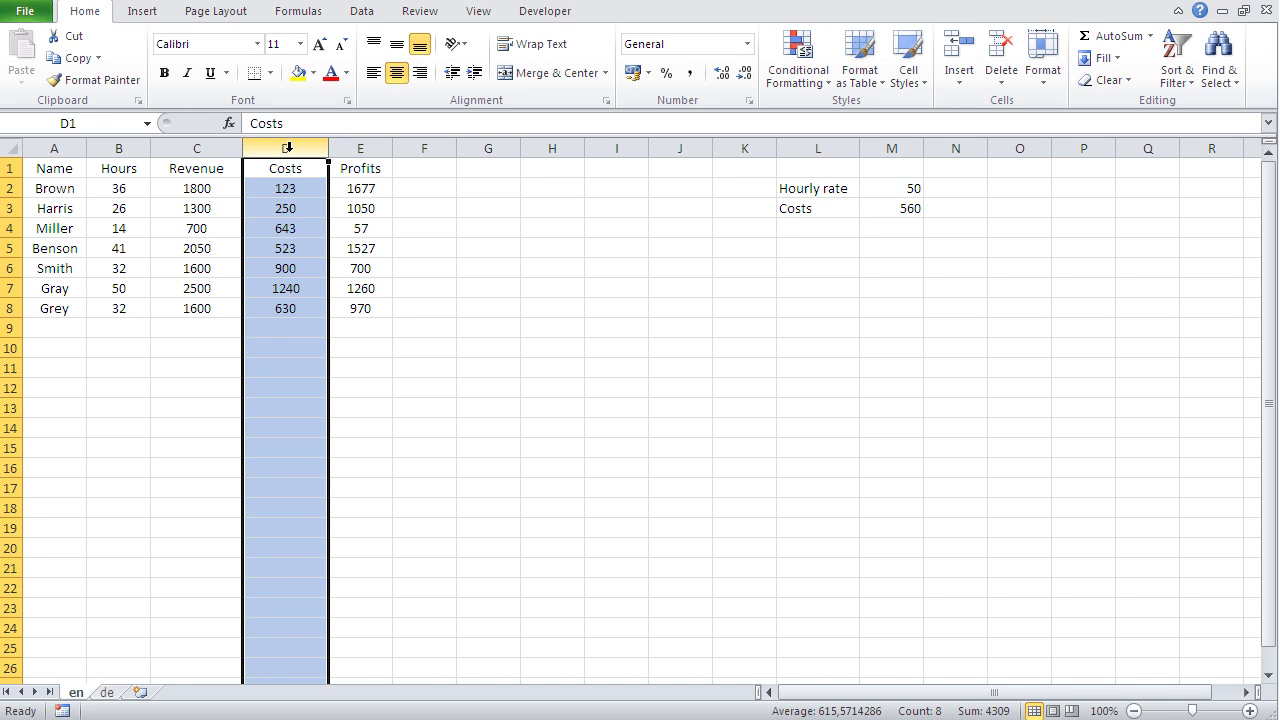
left_click(1001, 46)
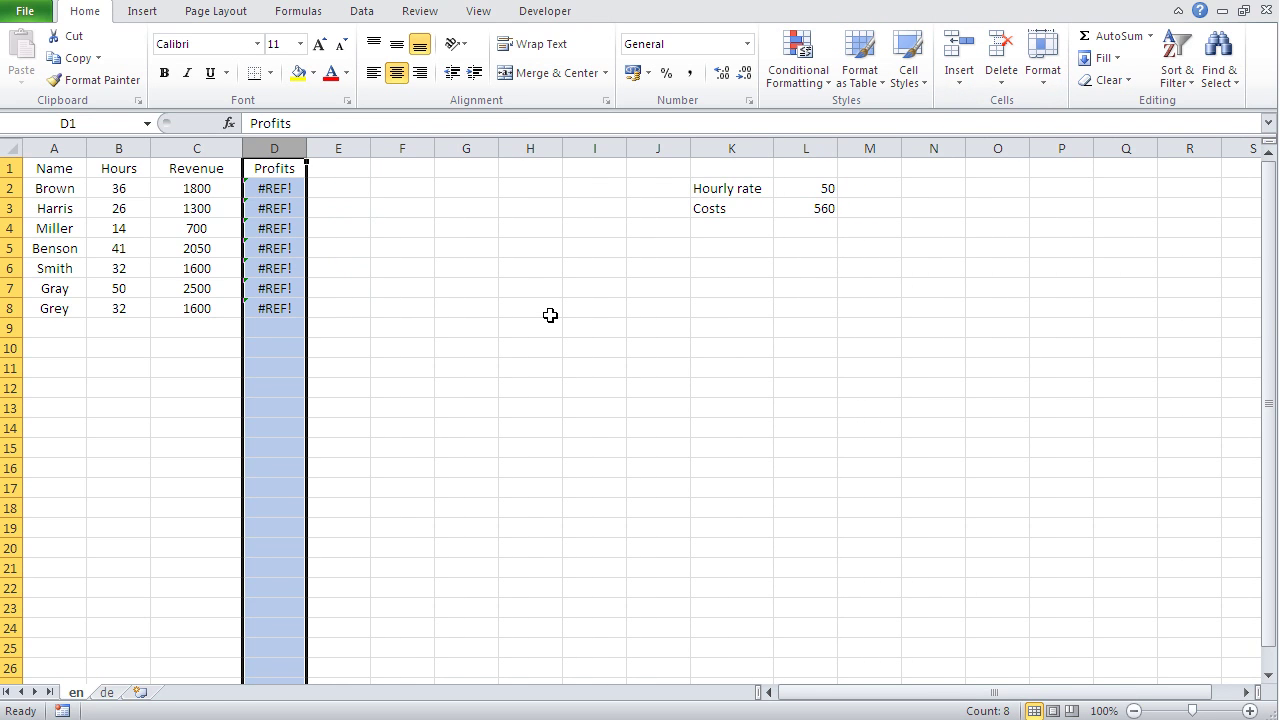
Clear the broken Profits formulas below the header and enter =C2-$L$3 in D2 with an absolute reference to the costs cell
left_click_drag(283, 189, 281, 327)
key("Delete")
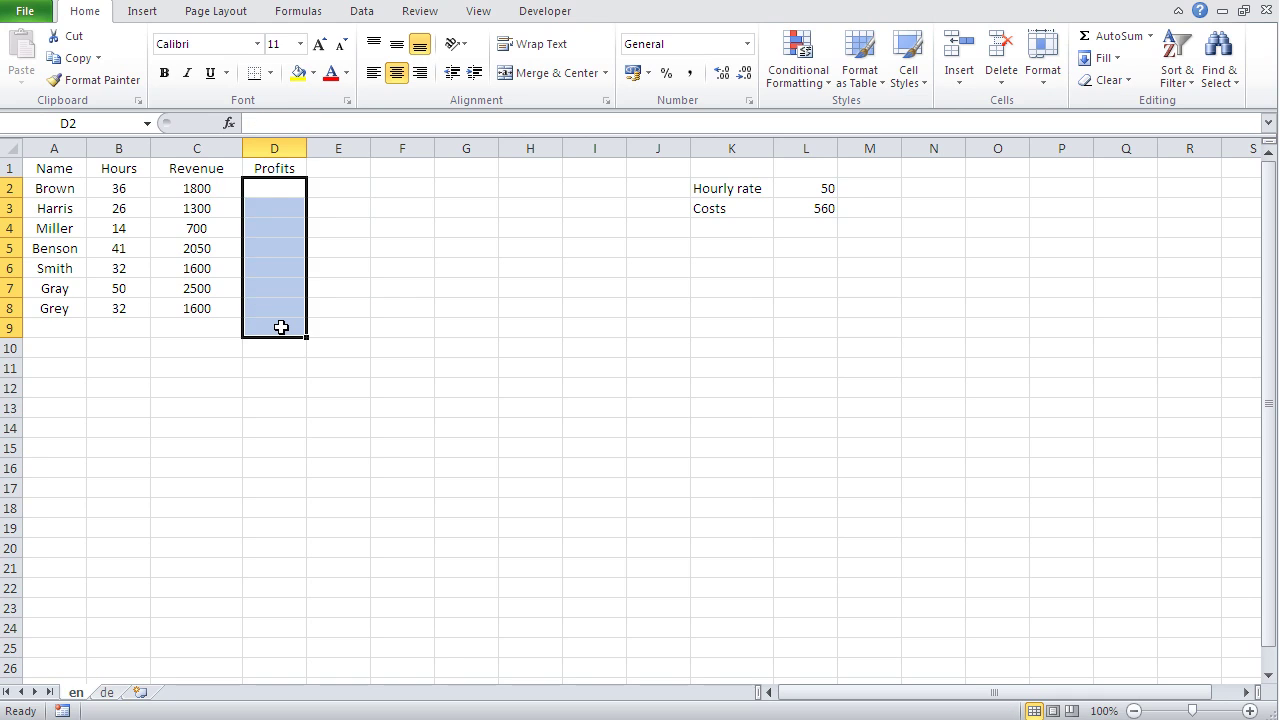
left_click(272, 190)
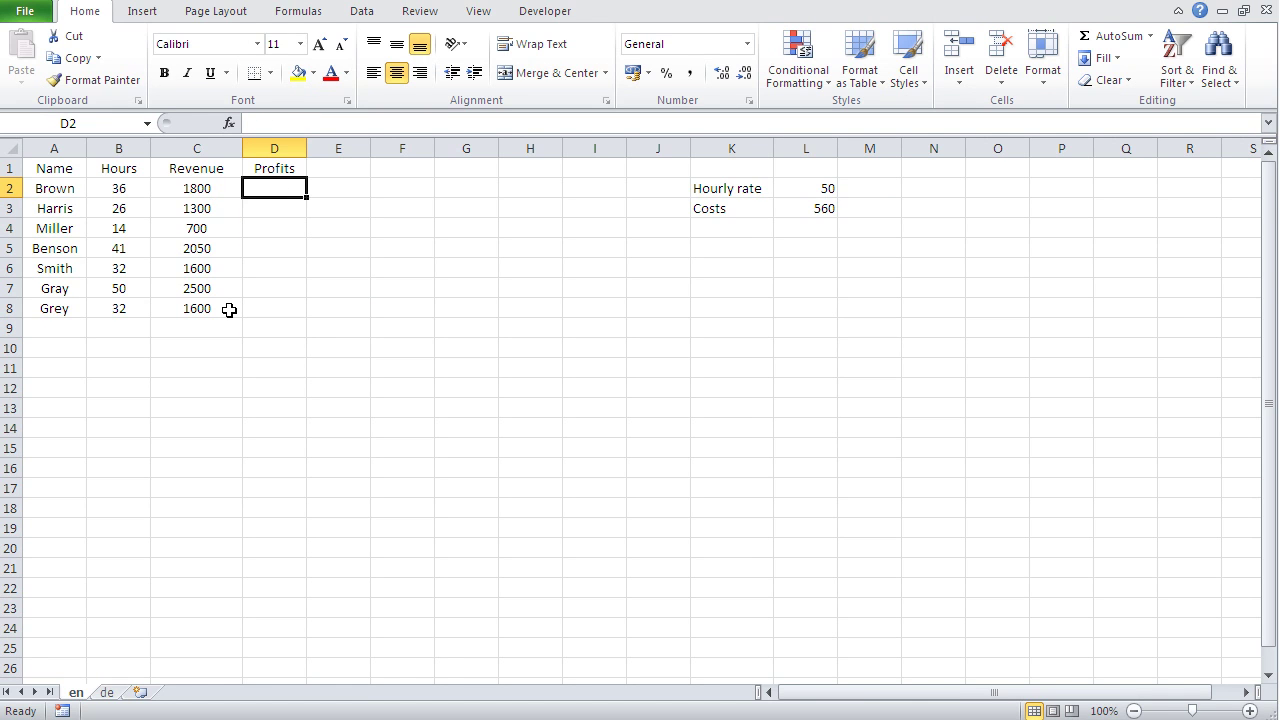
type("=")
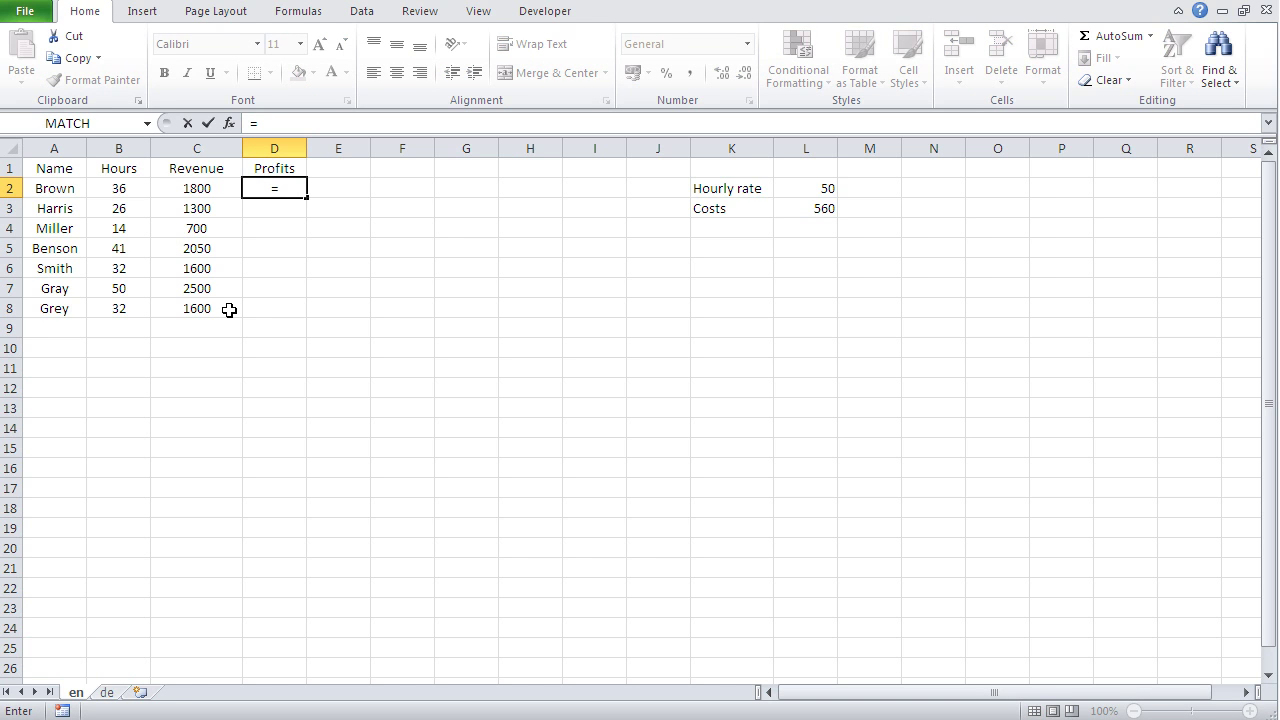
left_click(205, 187)
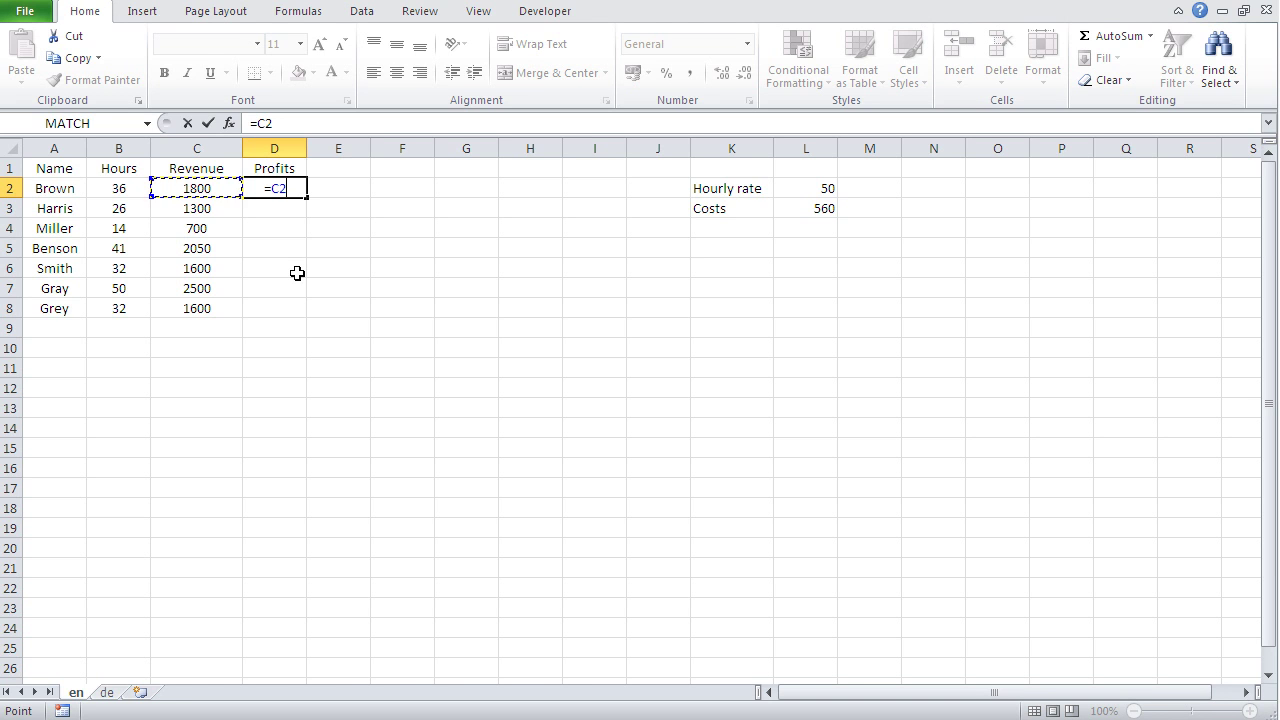
type("-")
left_click(811, 213)
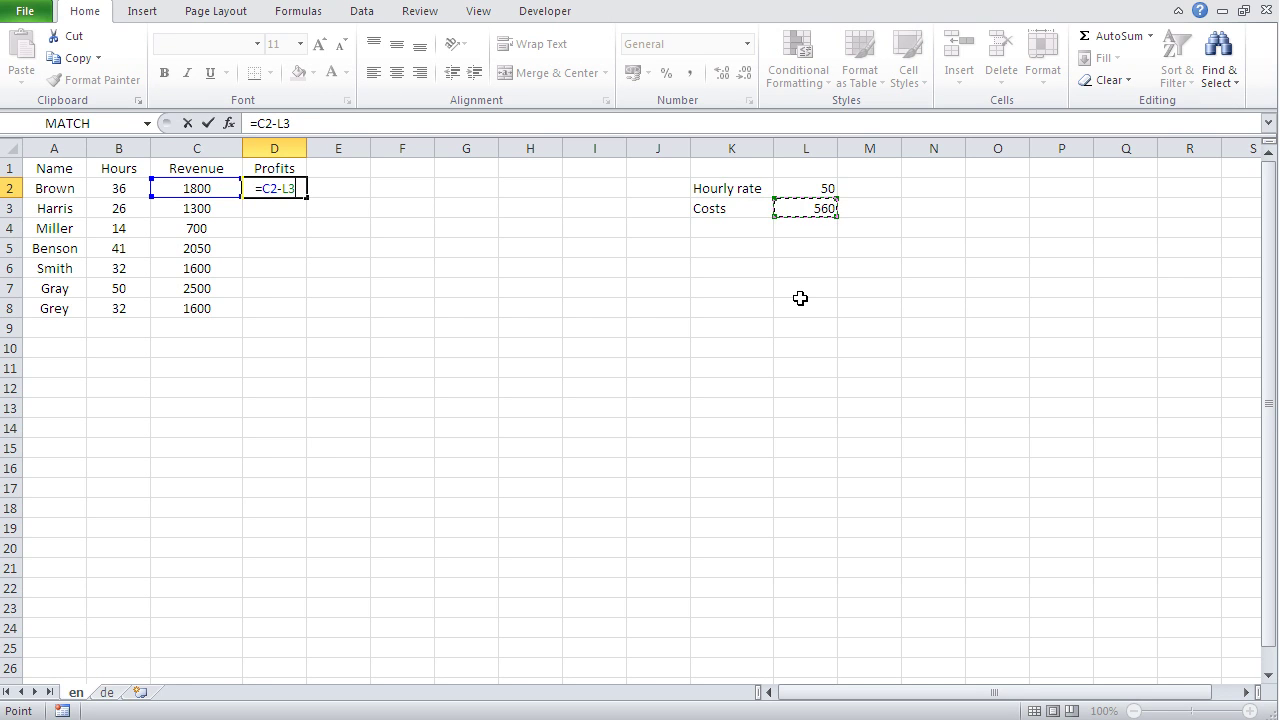
key("F4")
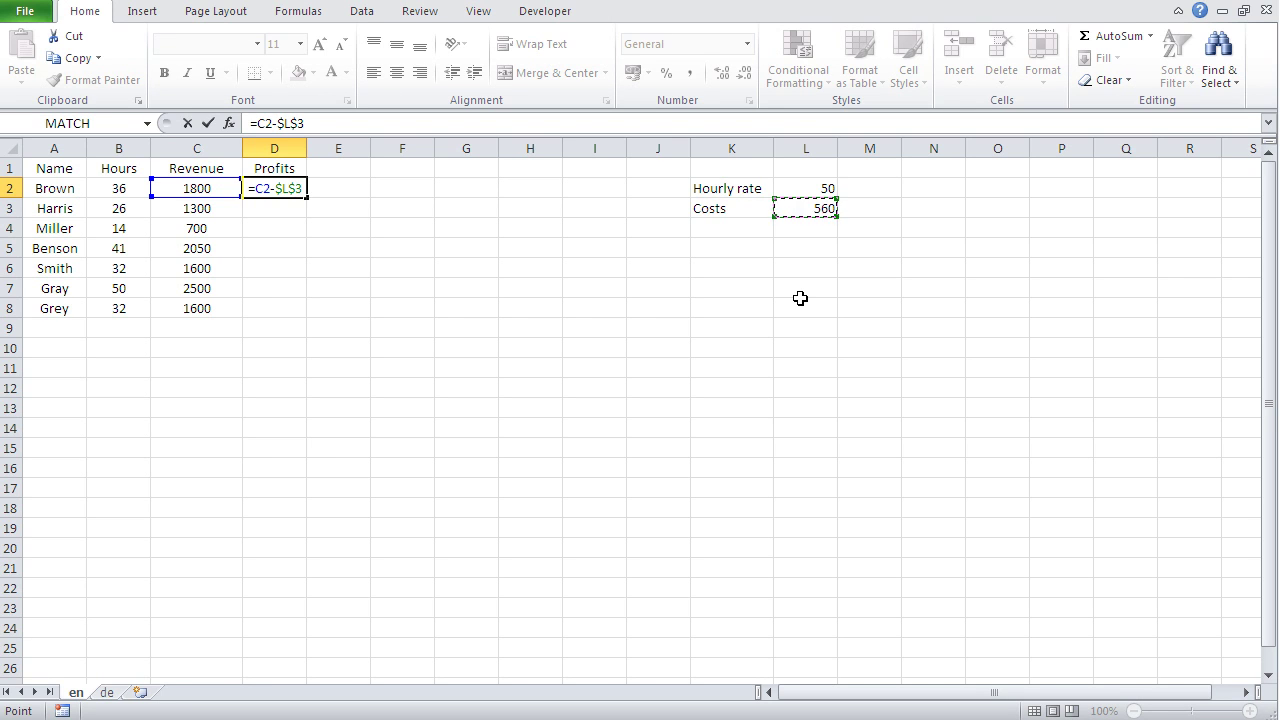
key("Return")
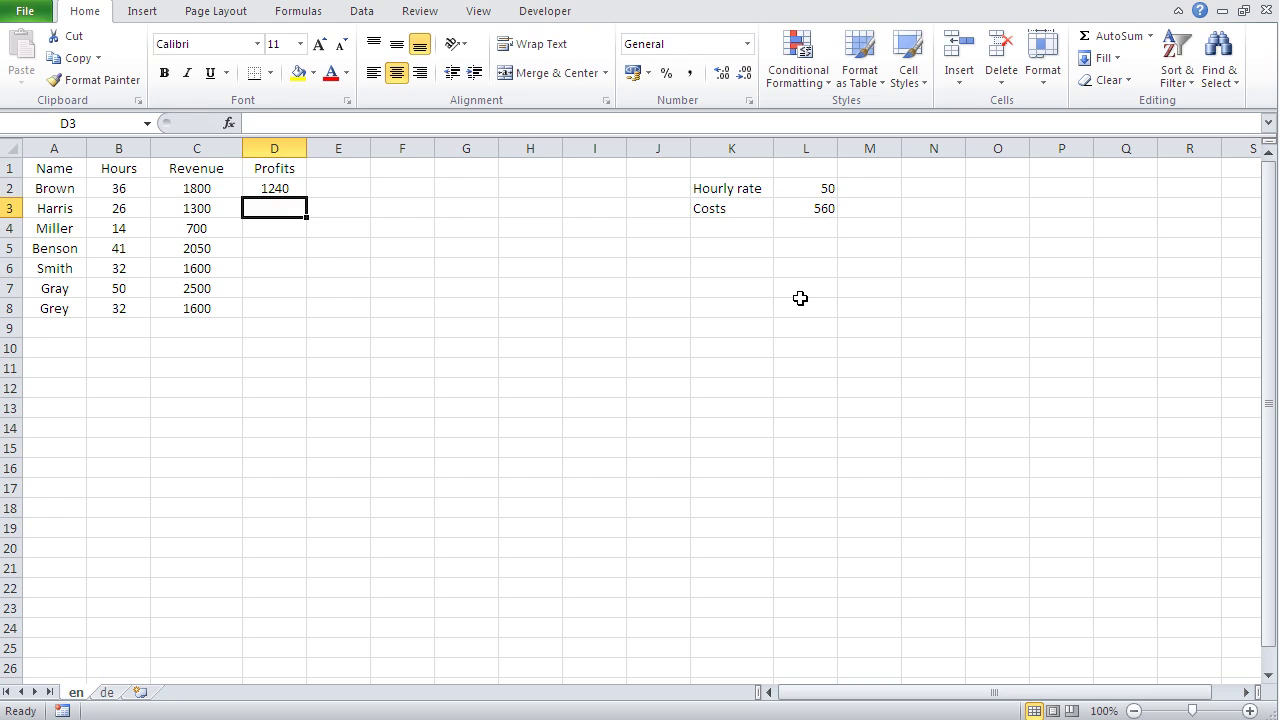
Fill the Profits formula from D2 down through D8
left_click(286, 190)
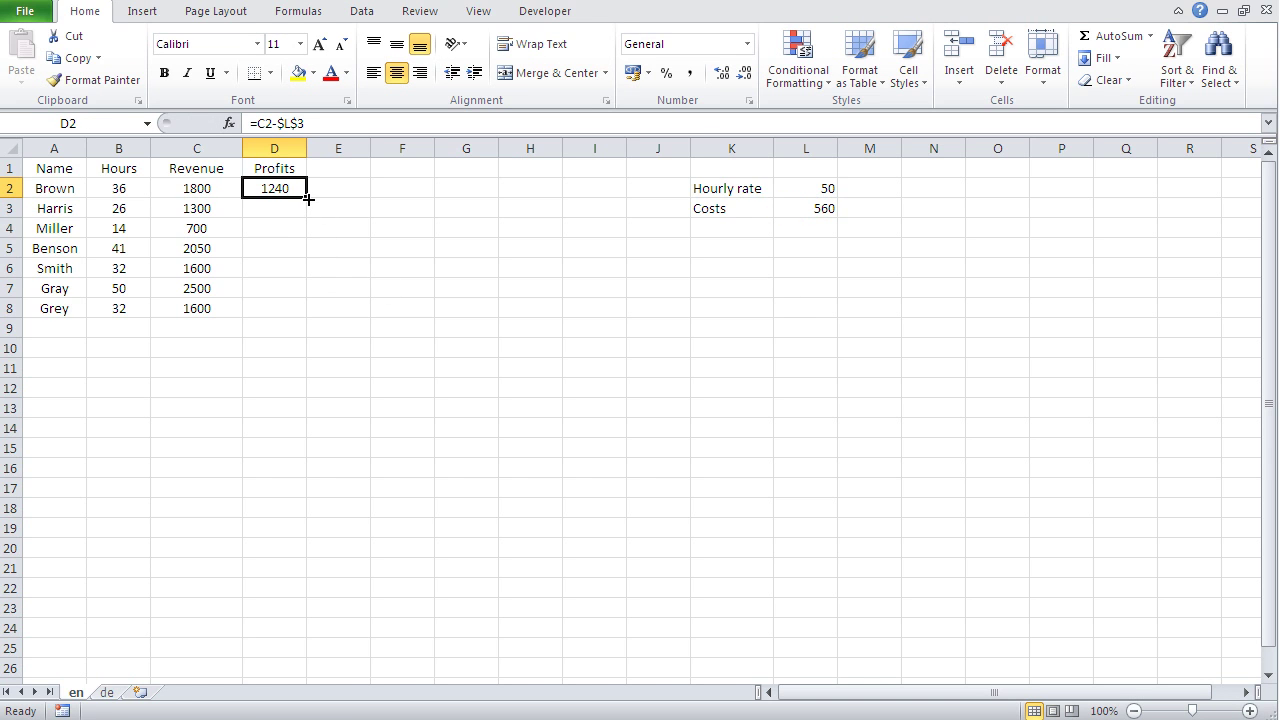
left_click_drag(308, 200, 298, 318)
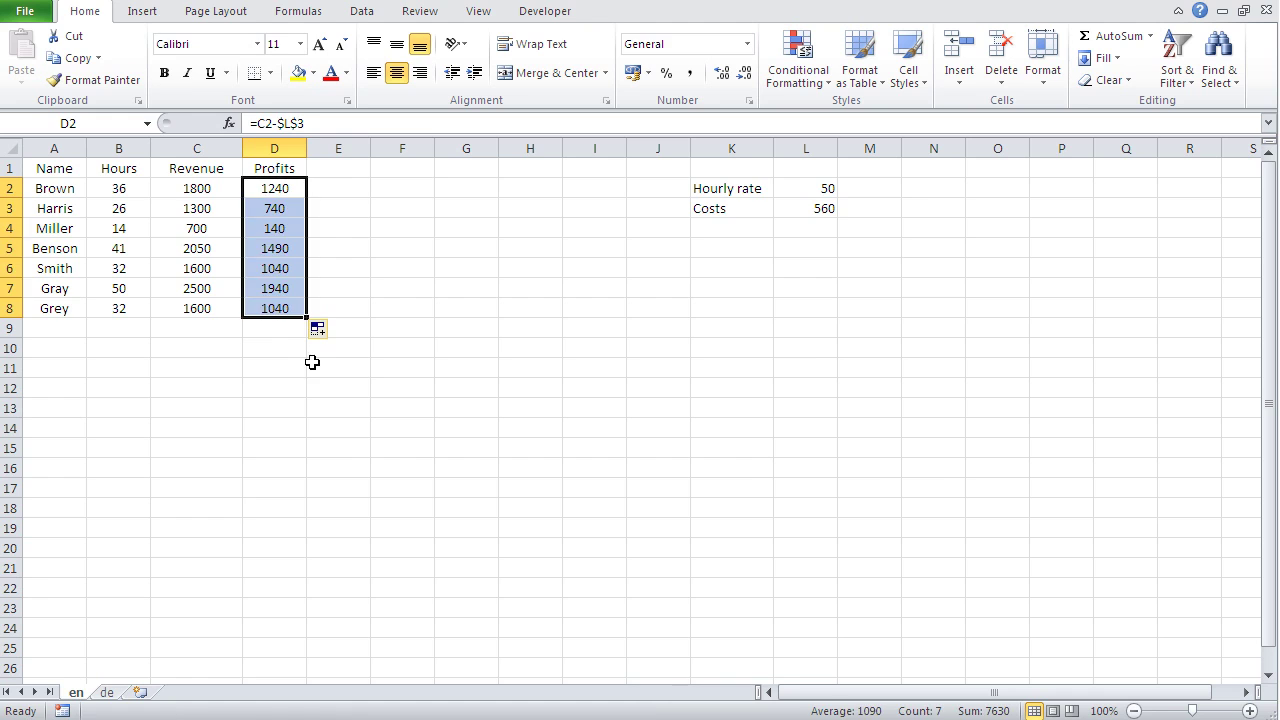
left_click(310, 362)
Examine the relative revenue reference and absolute costs reference in the Profits formulas from D2 to D4
left_click(280, 189)
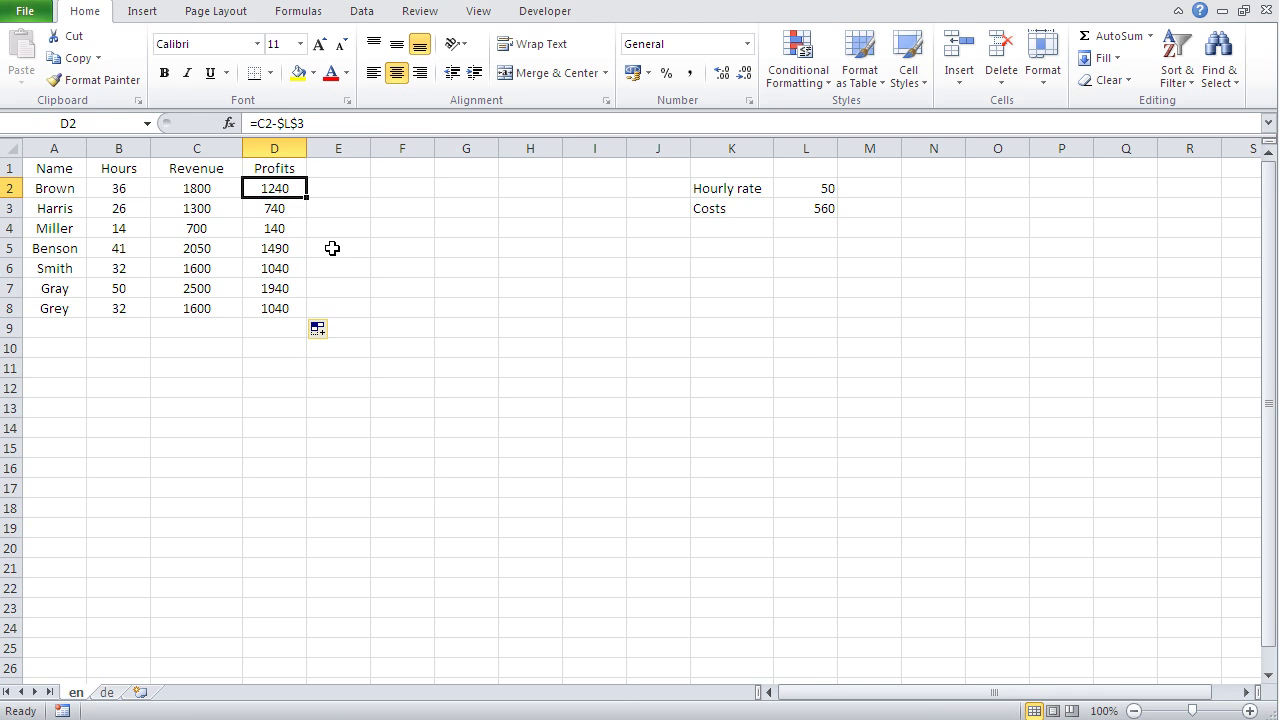
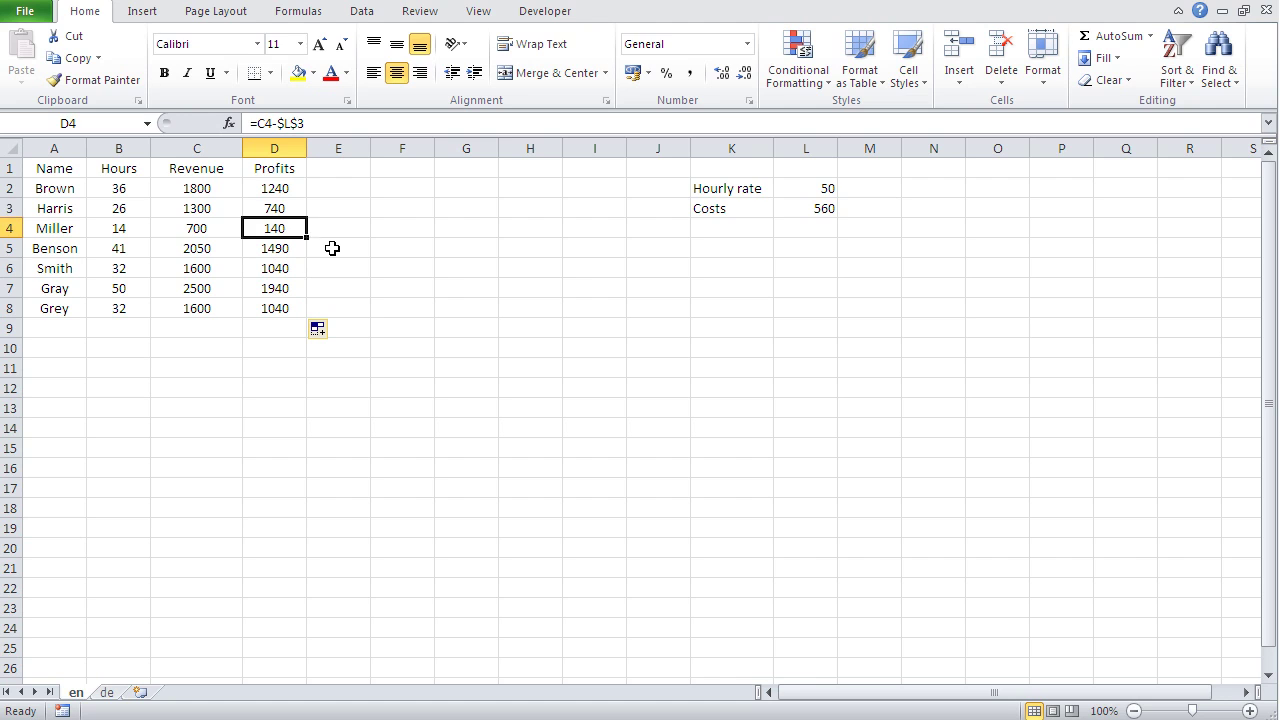
key("Up")
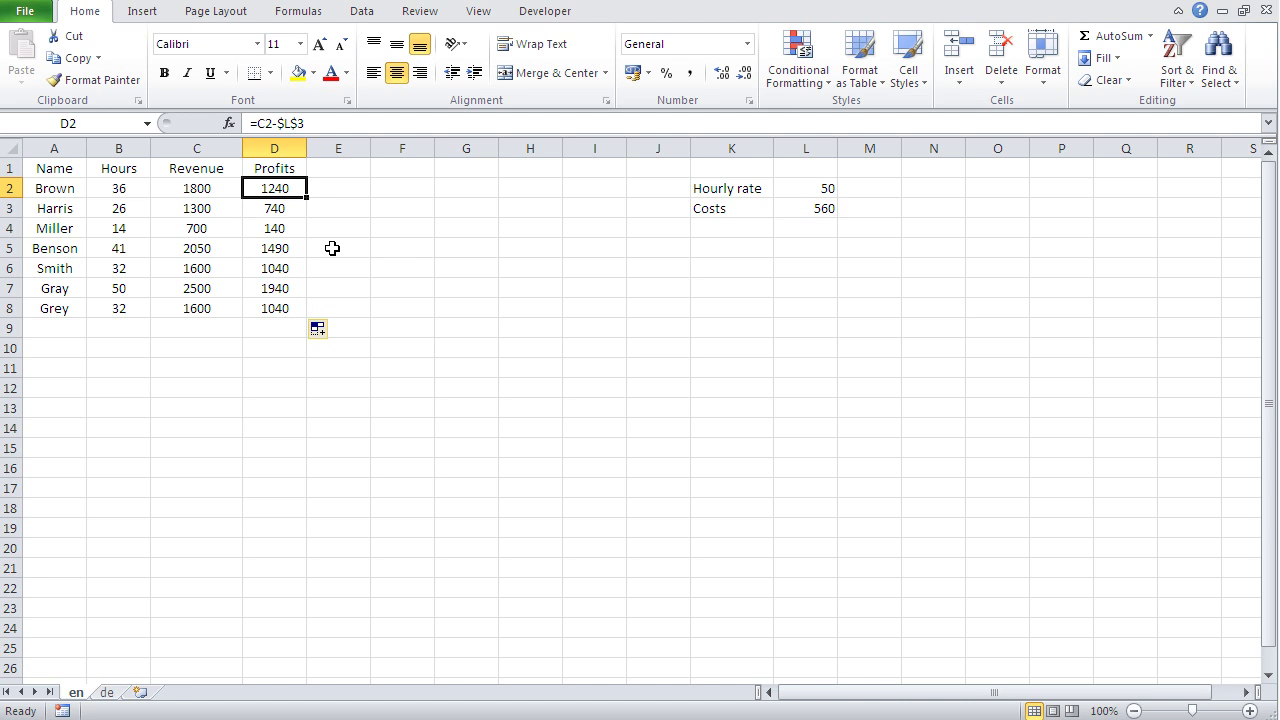
left_click(398, 265)
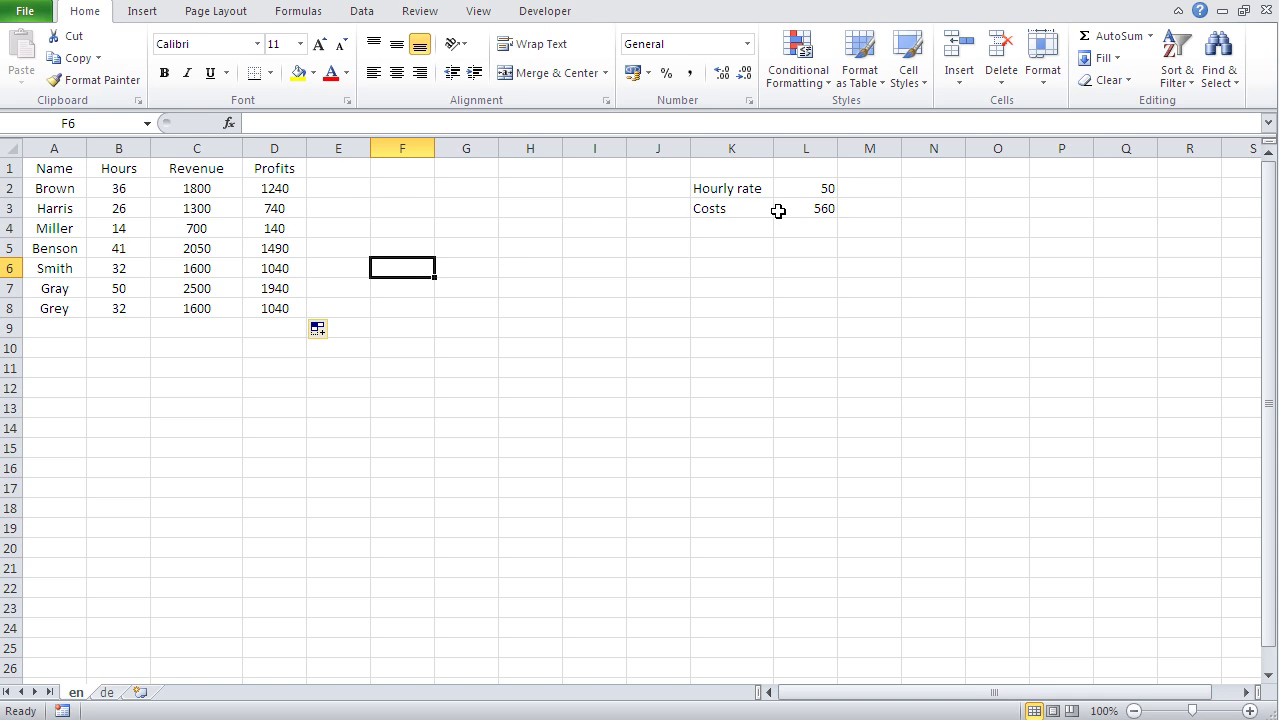
left_click(278, 189)
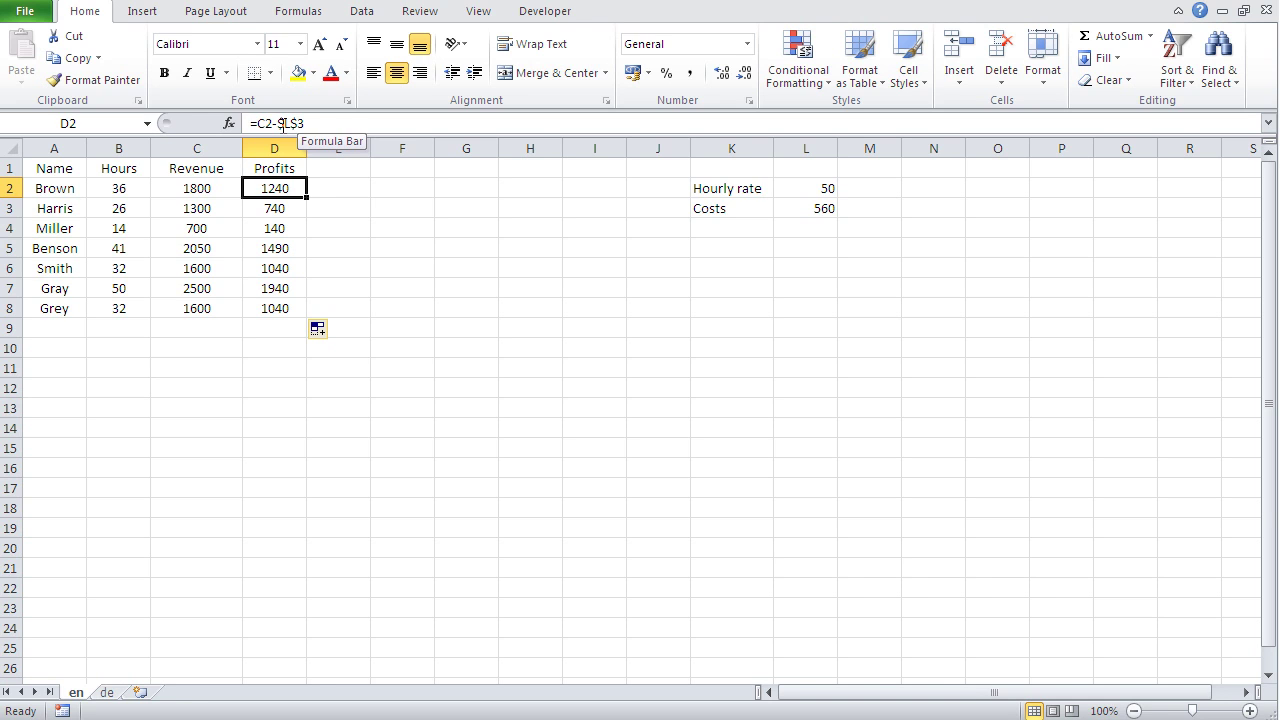
Re-enter the Revenue formula in C2 as =B2*$L$2 with an absolute reference to the hourly rate cell
left_click(193, 196)
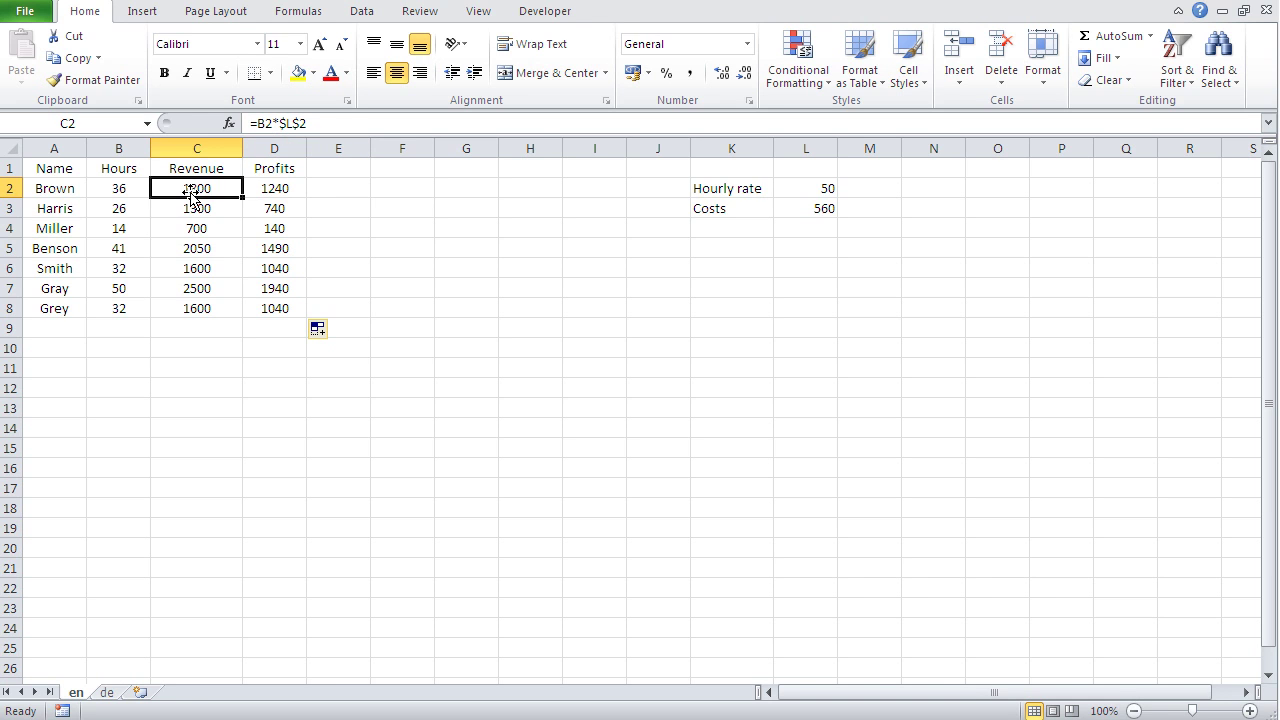
type("=")
left_click(121, 190)
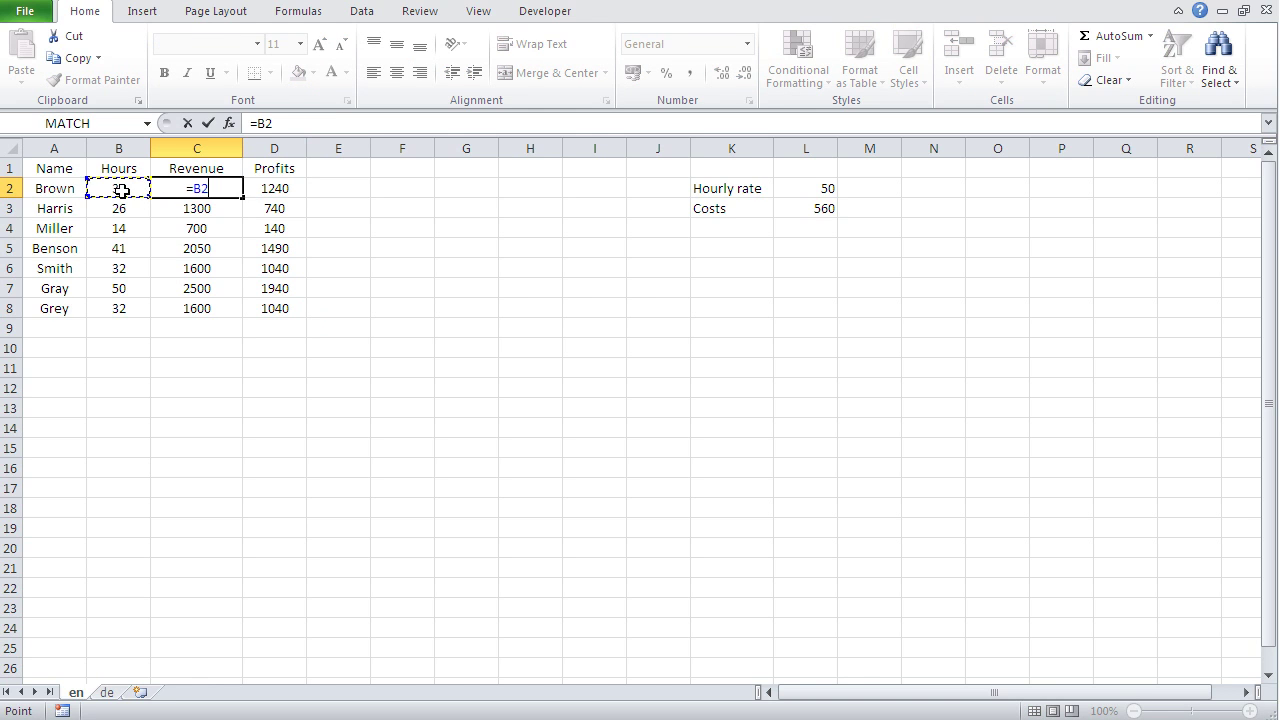
type("*")
left_click(784, 186)
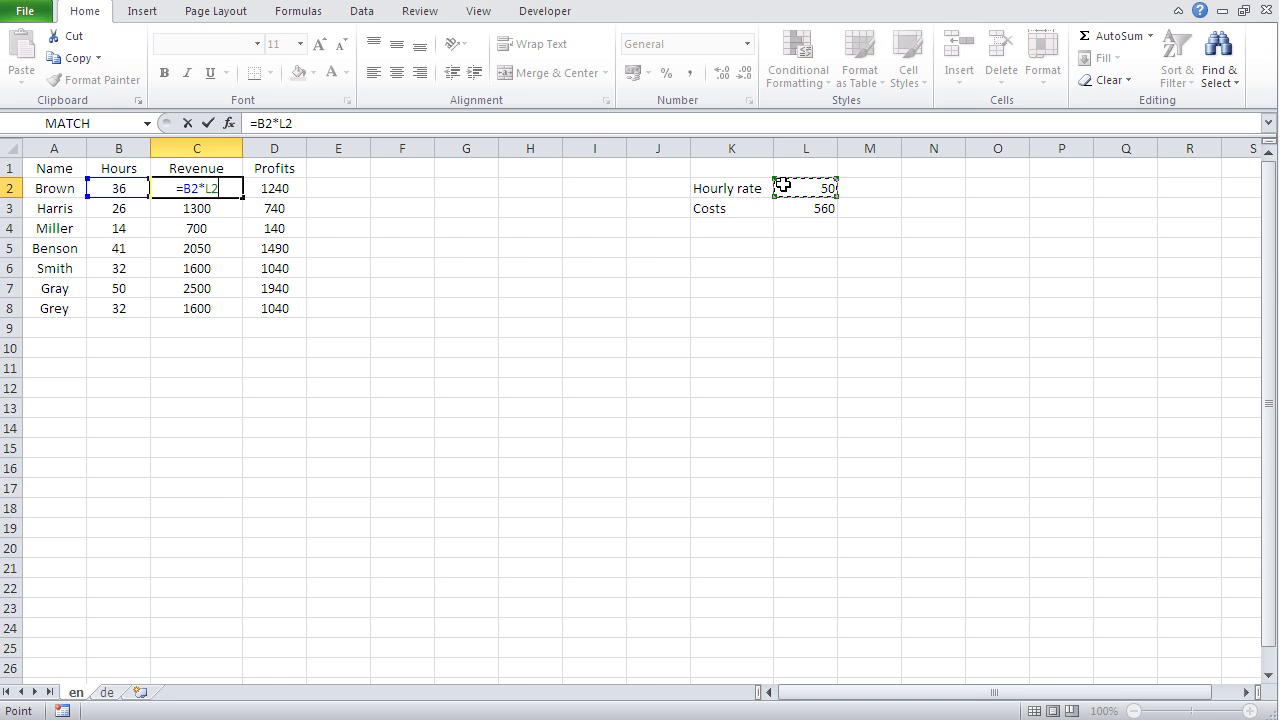
key("F4")
key("Return")
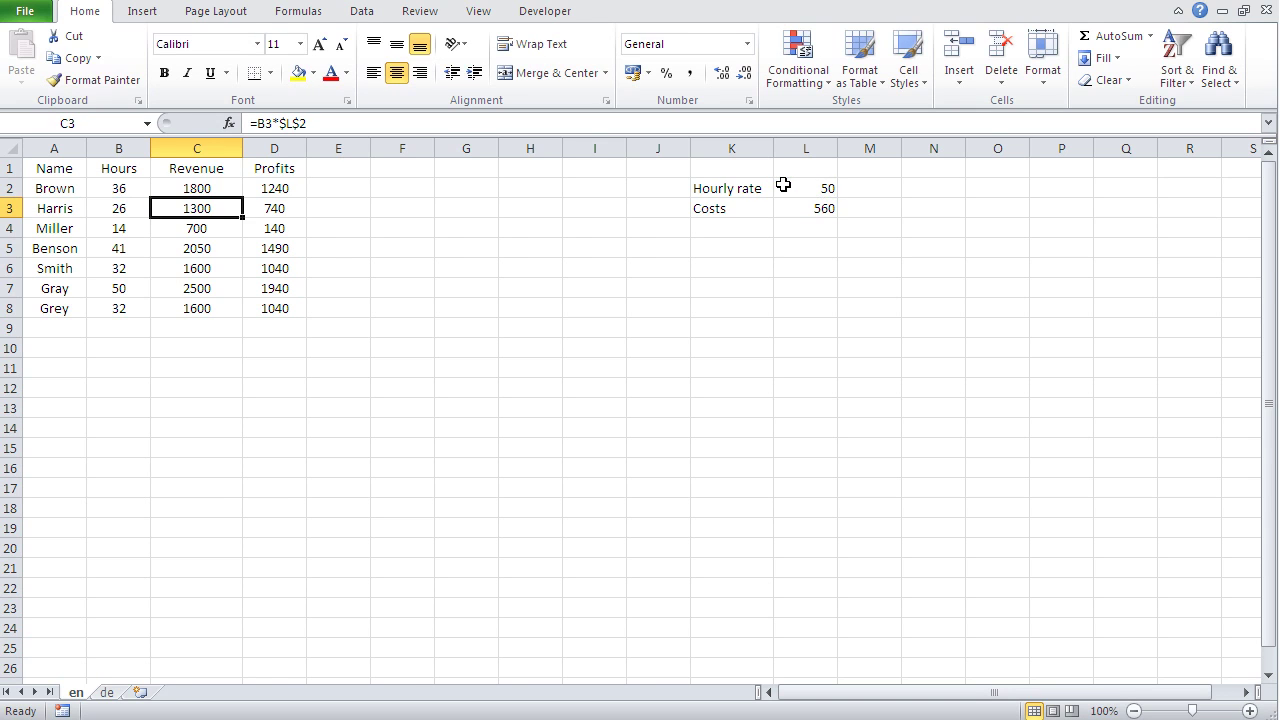
Fill the Revenue formula from C2 down through C8
left_click(210, 190)
left_click_drag(243, 198, 241, 317)
left_click(379, 387)
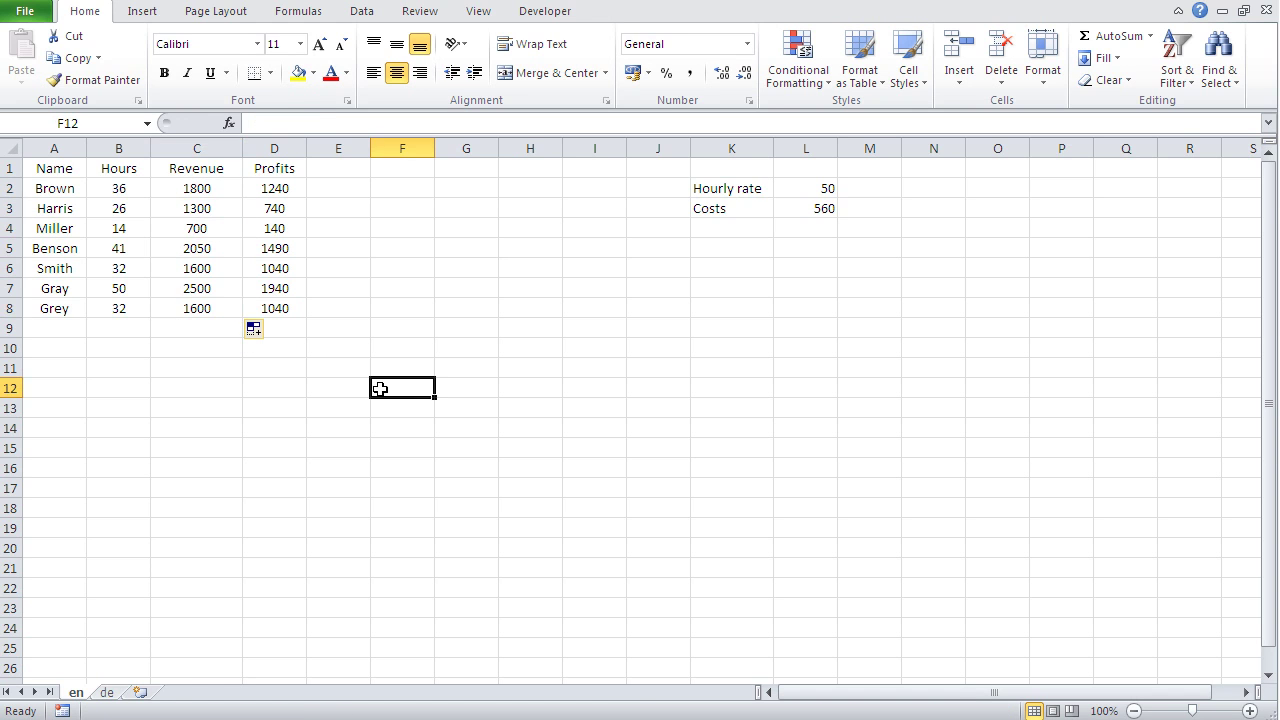